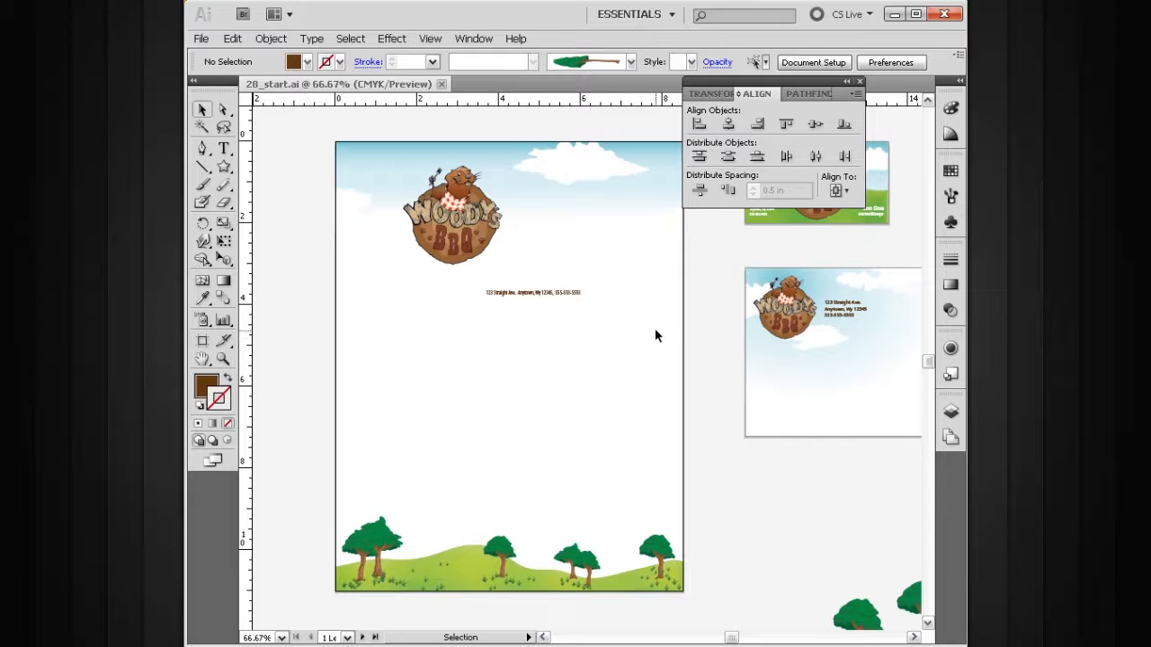
# - Examine the alignment options available for the letterhead's logo, and clear the selection
pyautogui.click(485, 233)
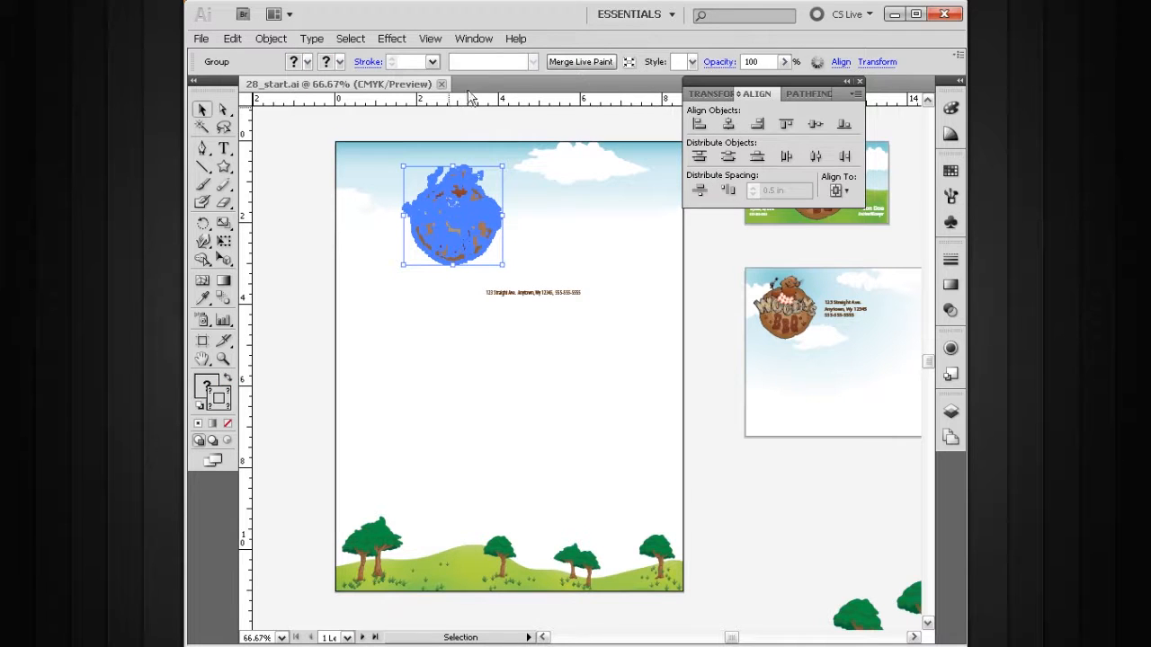
pyautogui.click(841, 63)
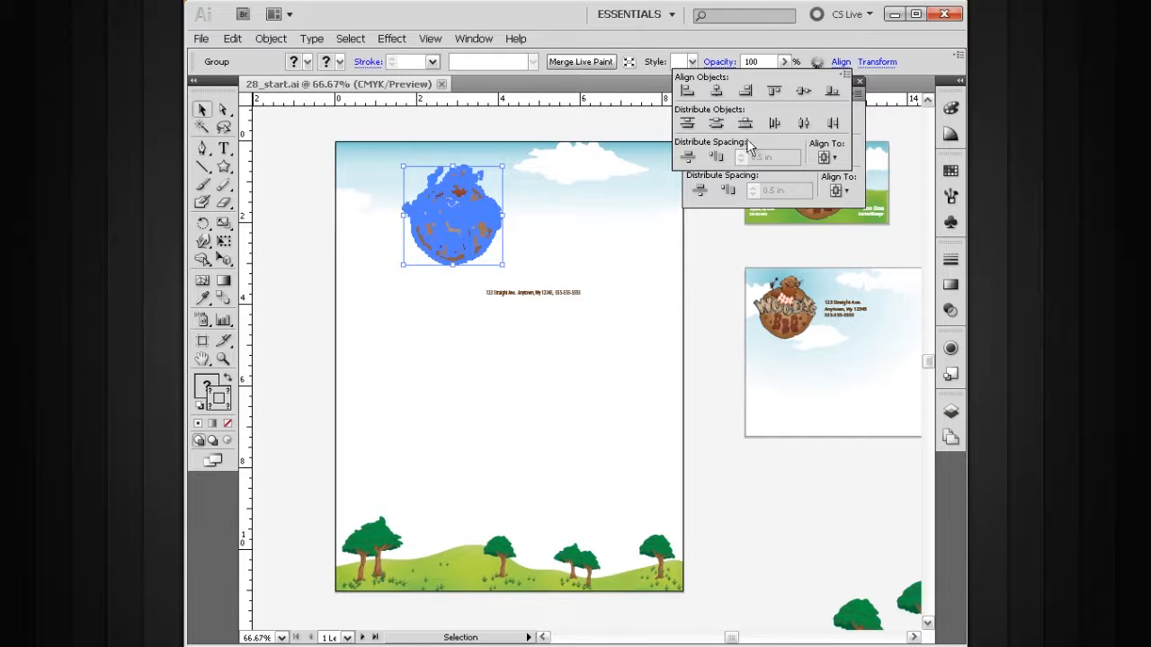
pyautogui.click(652, 252)
pyautogui.click(640, 258)
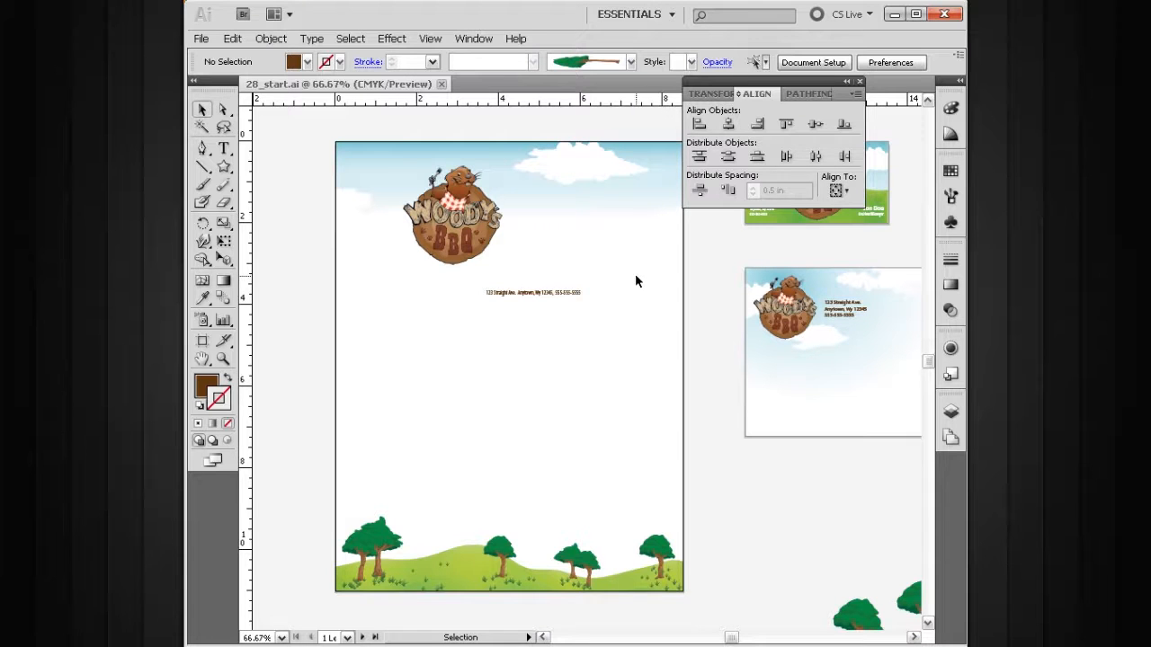
# - Set alignment to Align to Artboard and select the letterhead's logo together with its address text
pyautogui.click(846, 193)
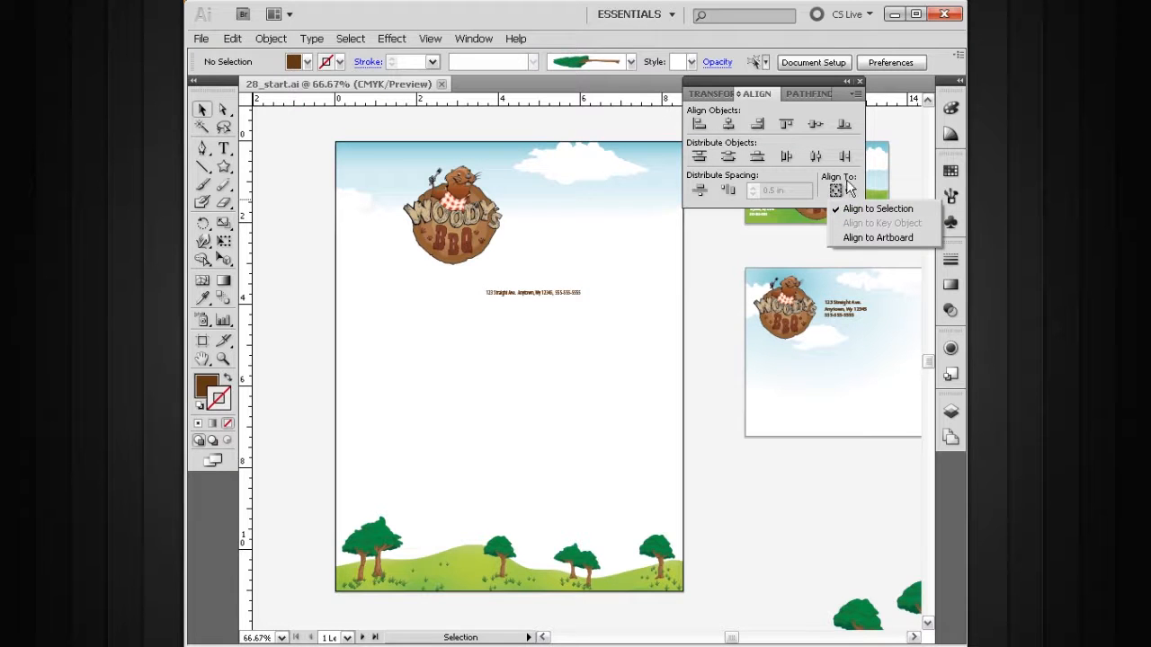
pyautogui.click(850, 238)
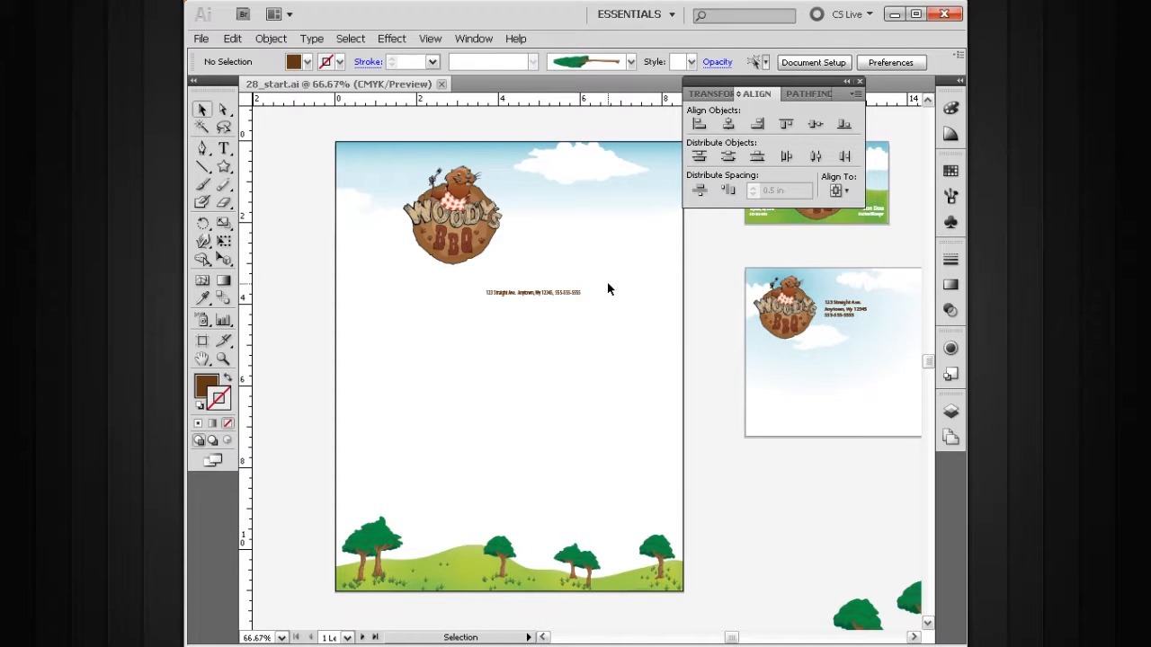
pyautogui.moveTo(543, 324); pyautogui.dragTo(421, 237)
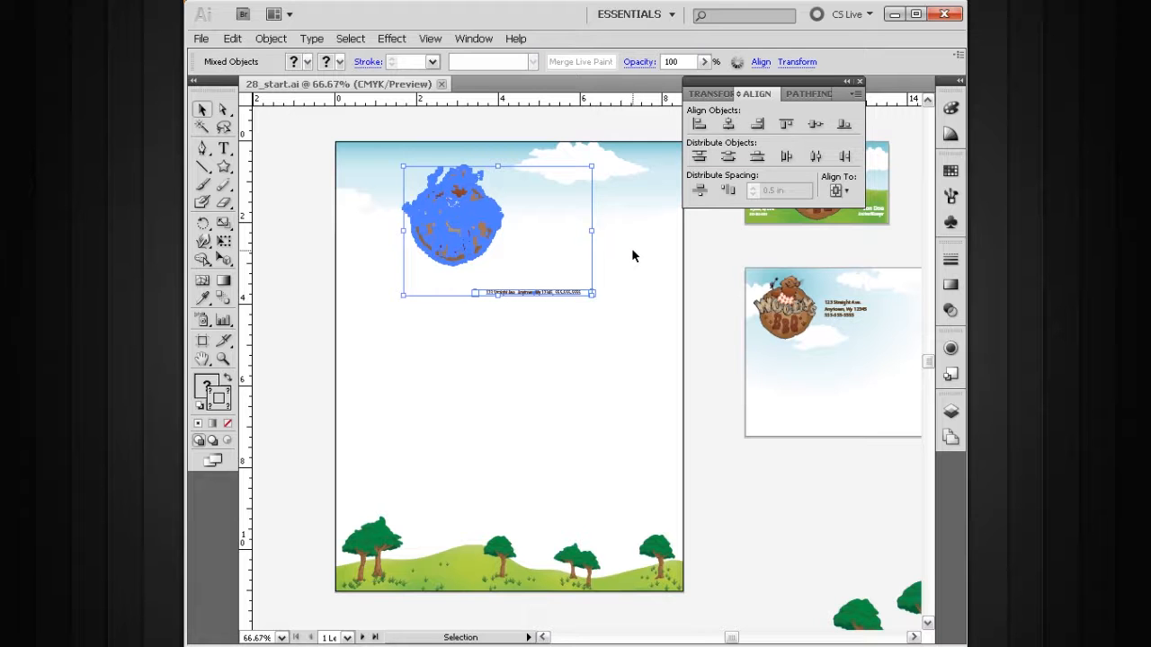
# - Try aligning the logo and address text to the artboard's left edge, horizontal center and right edge, and undo the alignments
pyautogui.click(700, 125)
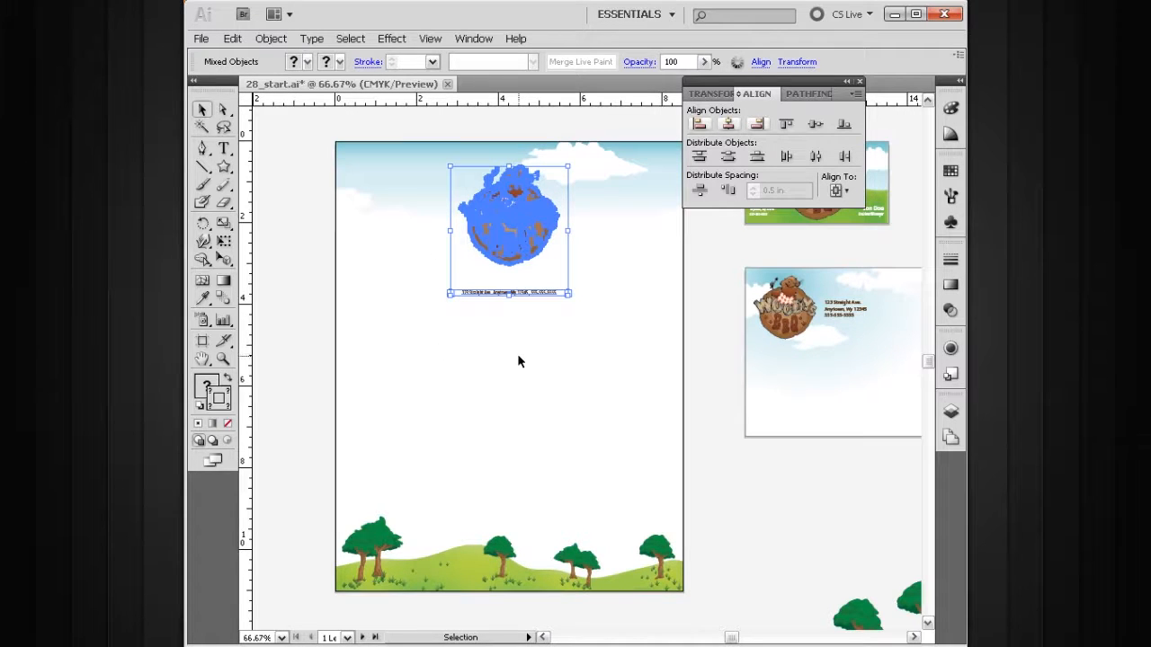
pyautogui.press('a')
pyautogui.hotkey('ctrl', 'z')
pyautogui.hotkey('ctrl', 'z')
pyautogui.hotkey('ctrl', 'z')
pyautogui.press('v')
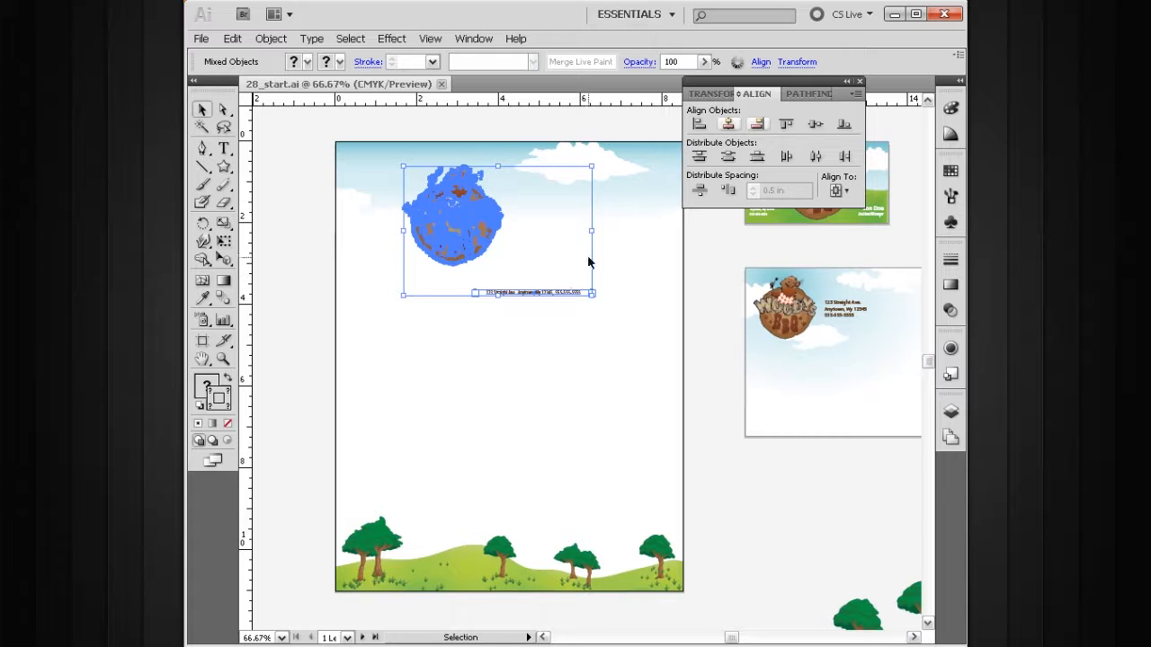
# - Try aligning the logo and address text to the artboard's top edge, and undo it
pyautogui.click(786, 126)
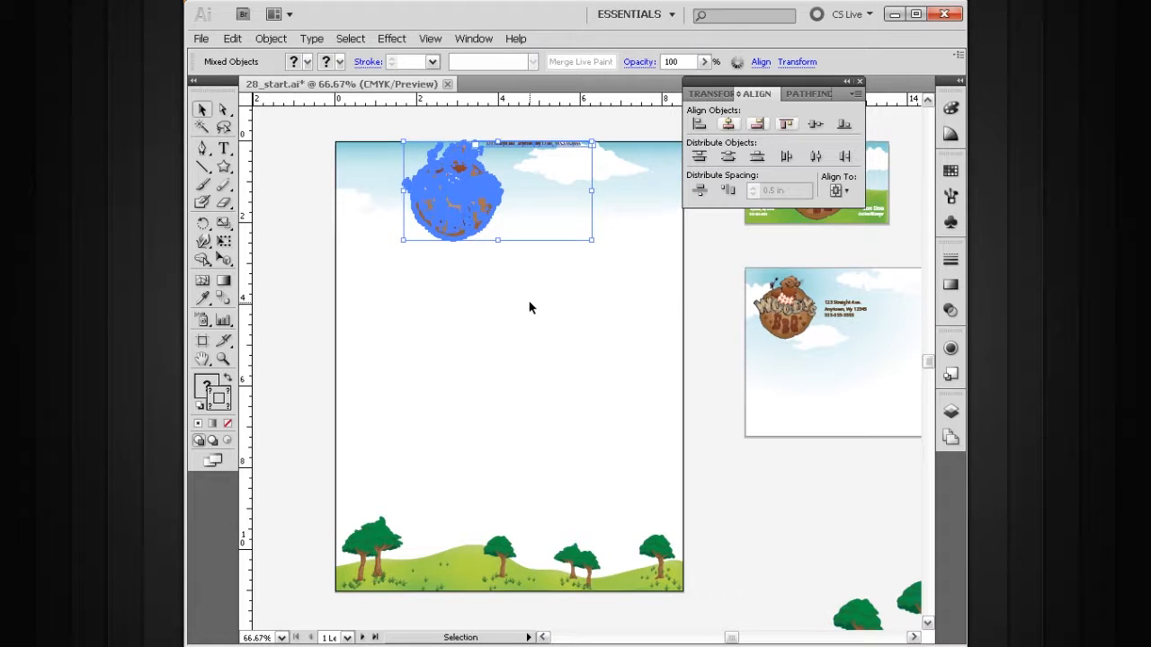
pyautogui.press('a')
pyautogui.hotkey('ctrl', 'z')
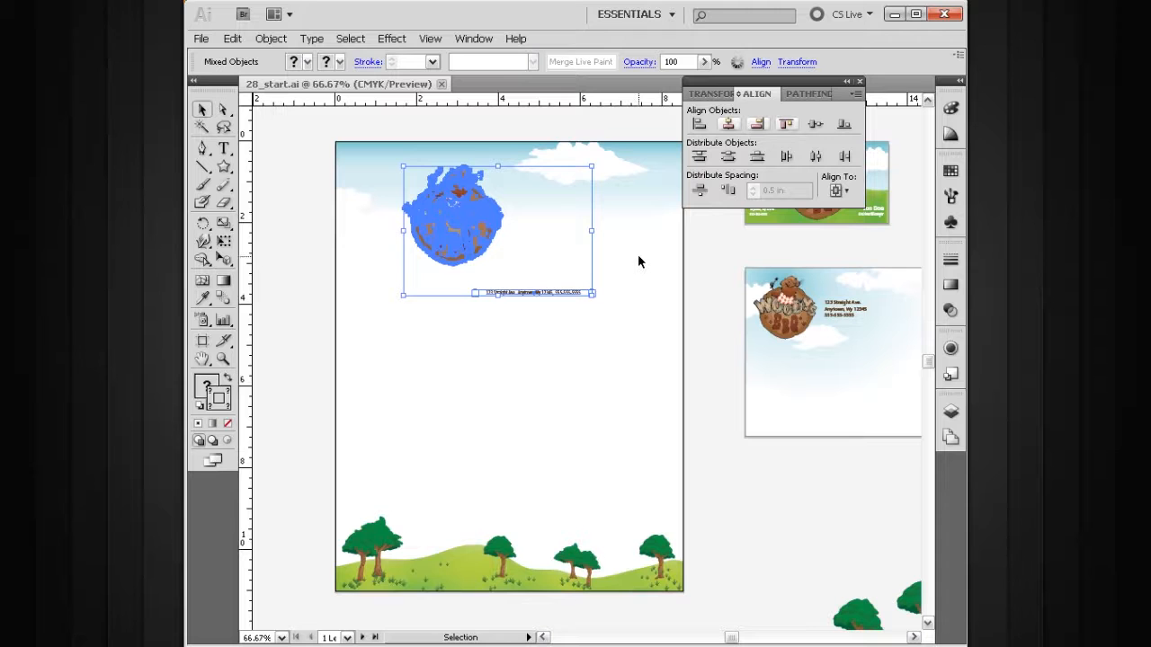
# - Center the logo and address text horizontally on each other with Align to Selection, and center both on the letterhead with Align to Artboard
pyautogui.click(838, 190)
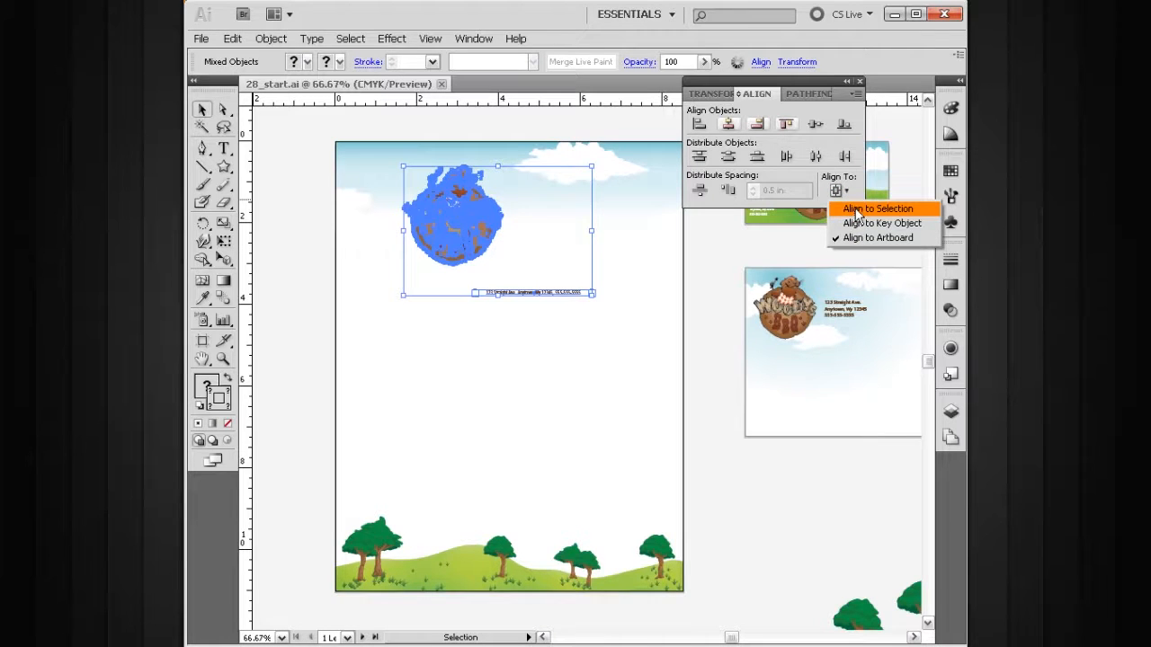
pyautogui.click(857, 210)
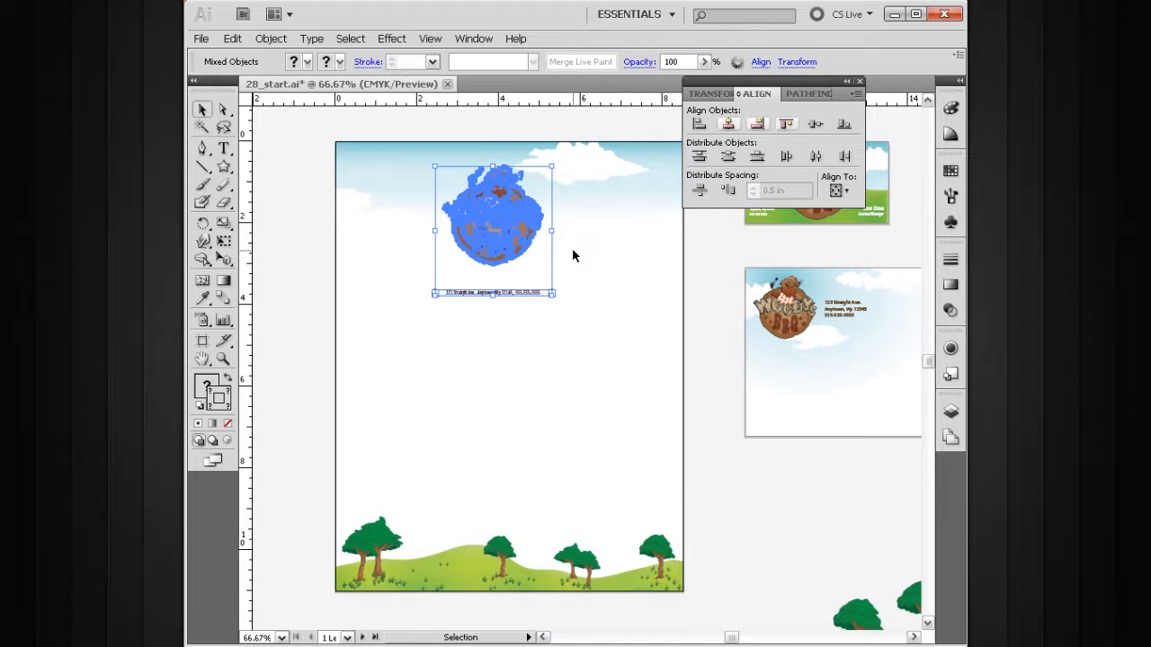
pyautogui.click(850, 192)
pyautogui.click(845, 237)
pyautogui.click(545, 322)
# - Move the address text up close beneath the logo, and shift both slightly higher on the letterhead
pyautogui.moveTo(526, 291); pyautogui.dragTo(525, 272)
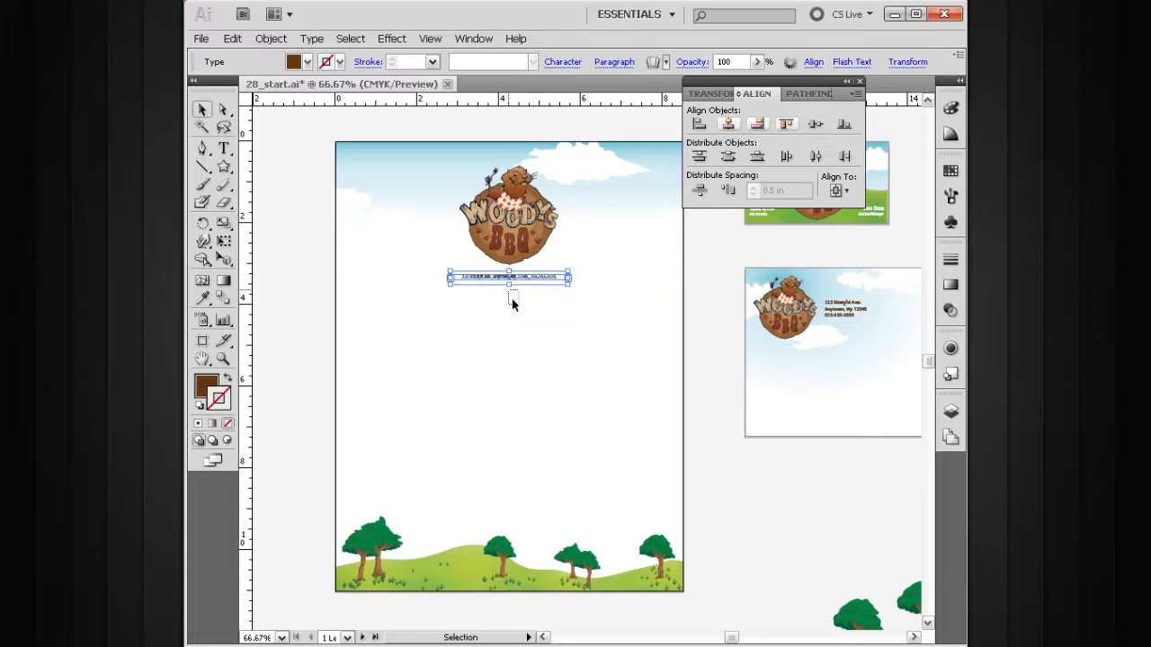
pyautogui.keyDown('shift'); pyautogui.click(514, 251); pyautogui.keyUp('shift')
pyautogui.moveTo(517, 251); pyautogui.dragTo(518, 241)
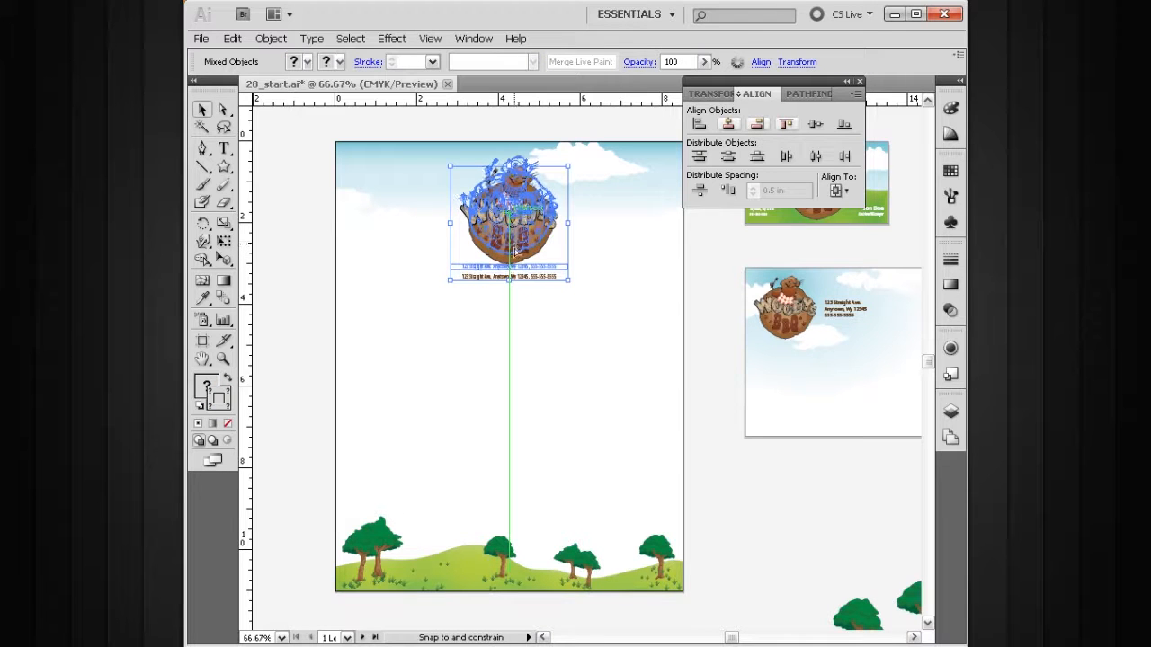
pyautogui.click(599, 290)
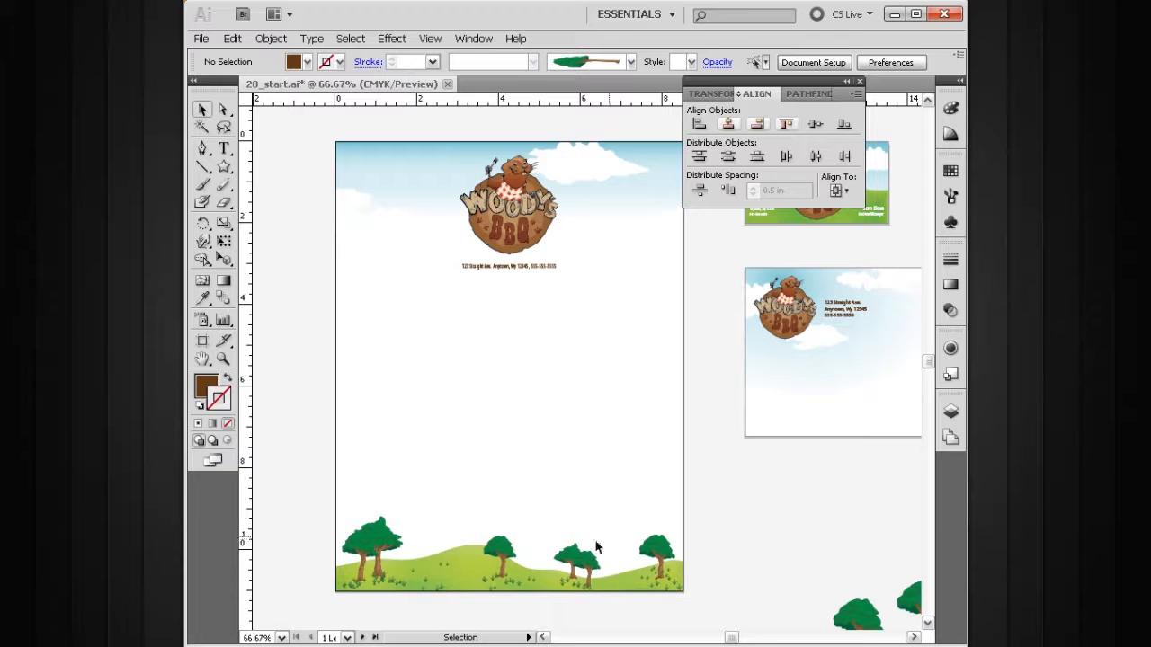
# - Select all six trees on the hill along the letterhead's bottom edge
pyautogui.moveTo(523, 428); pyautogui.dragTo(511, 386)
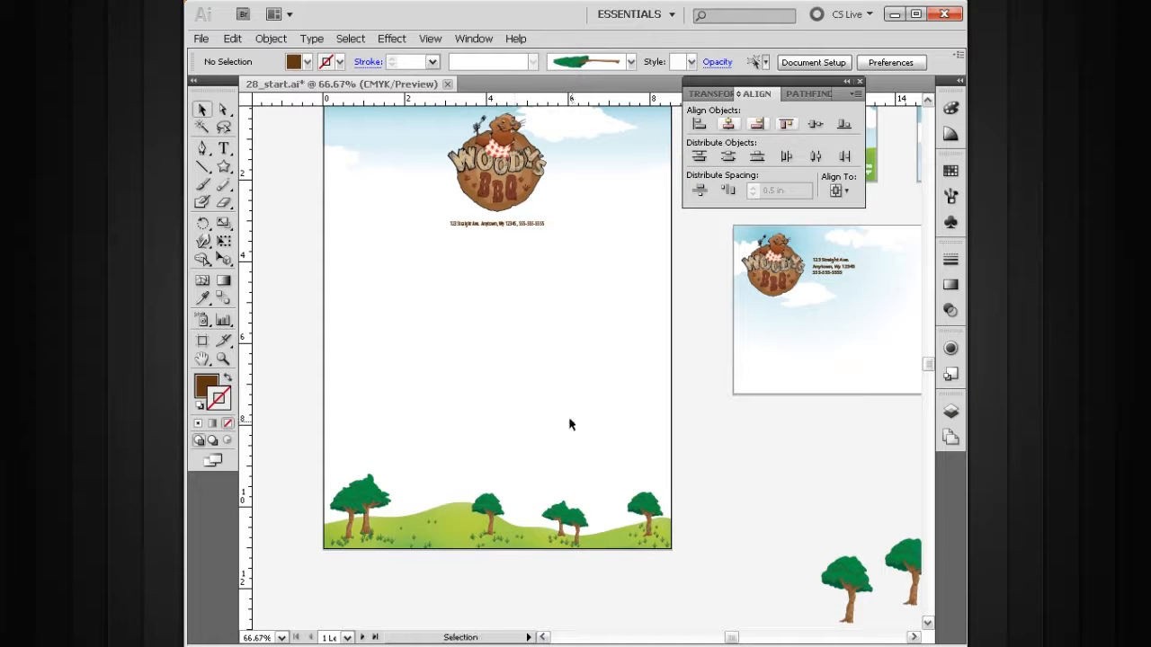
pyautogui.click(647, 510)
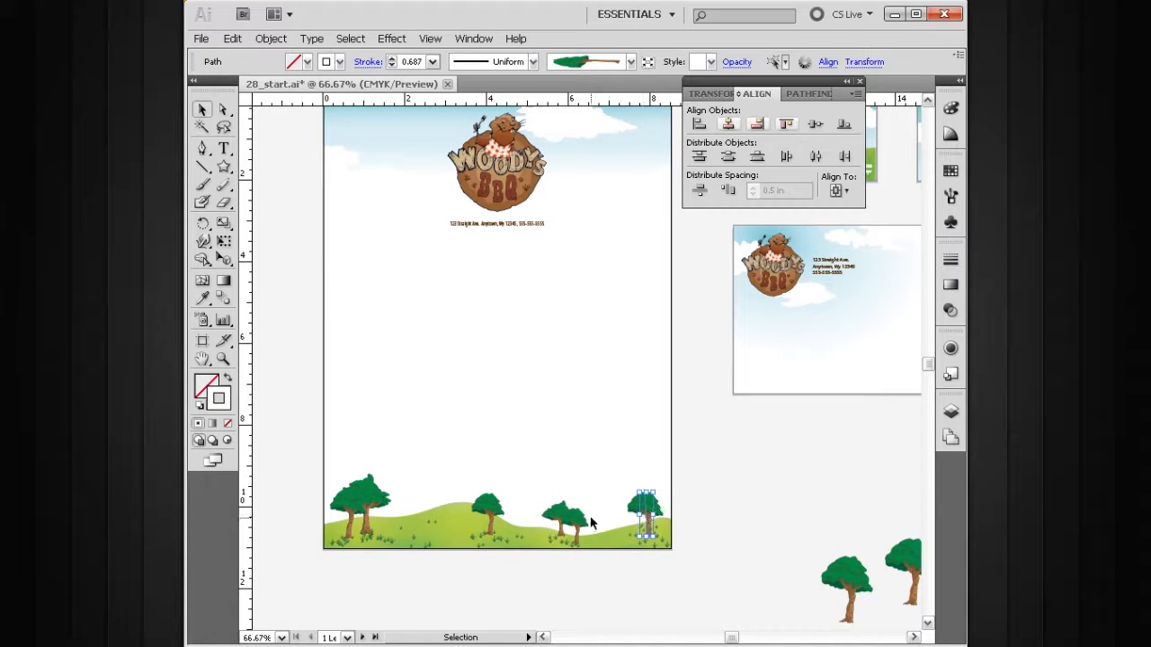
pyautogui.keyDown('shift'); pyautogui.click(577, 525); pyautogui.keyUp('shift')
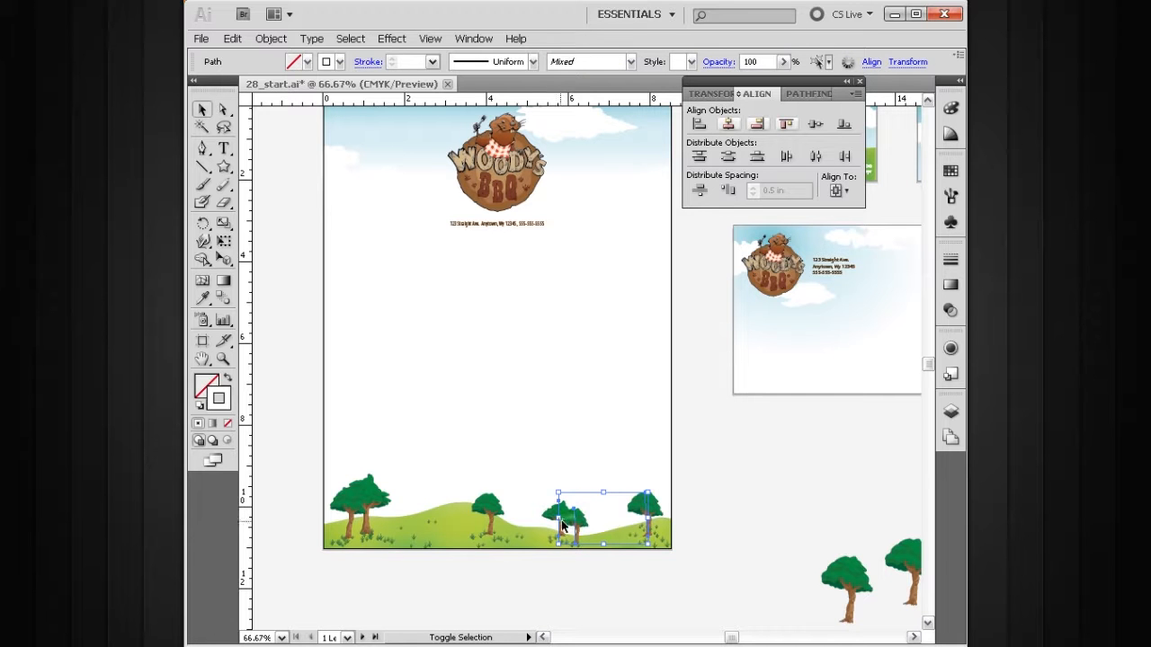
pyautogui.keyDown('shift'); pyautogui.click(490, 501); pyautogui.keyUp('shift')
pyautogui.keyDown('shift'); pyautogui.click(360, 487); pyautogui.keyUp('shift')
pyautogui.keyDown('shift'); pyautogui.click(350, 509); pyautogui.keyUp('shift')
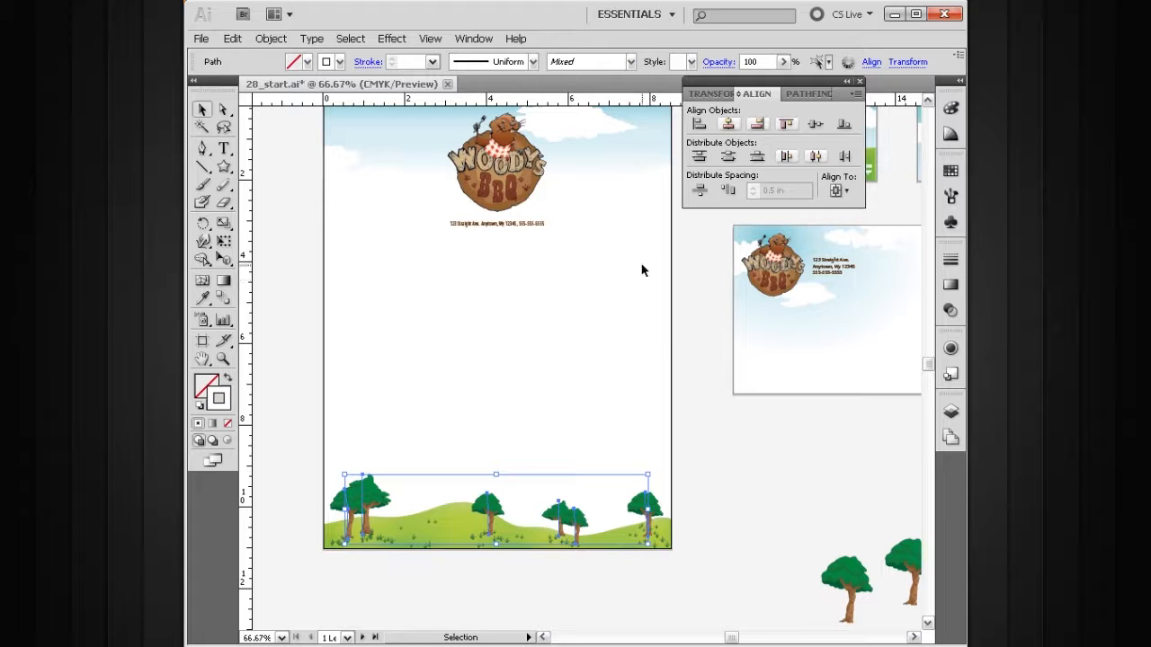
# - Try distributing the six trees vertically by their tops relative to the artboard, and undo the distribution
pyautogui.click(847, 192)
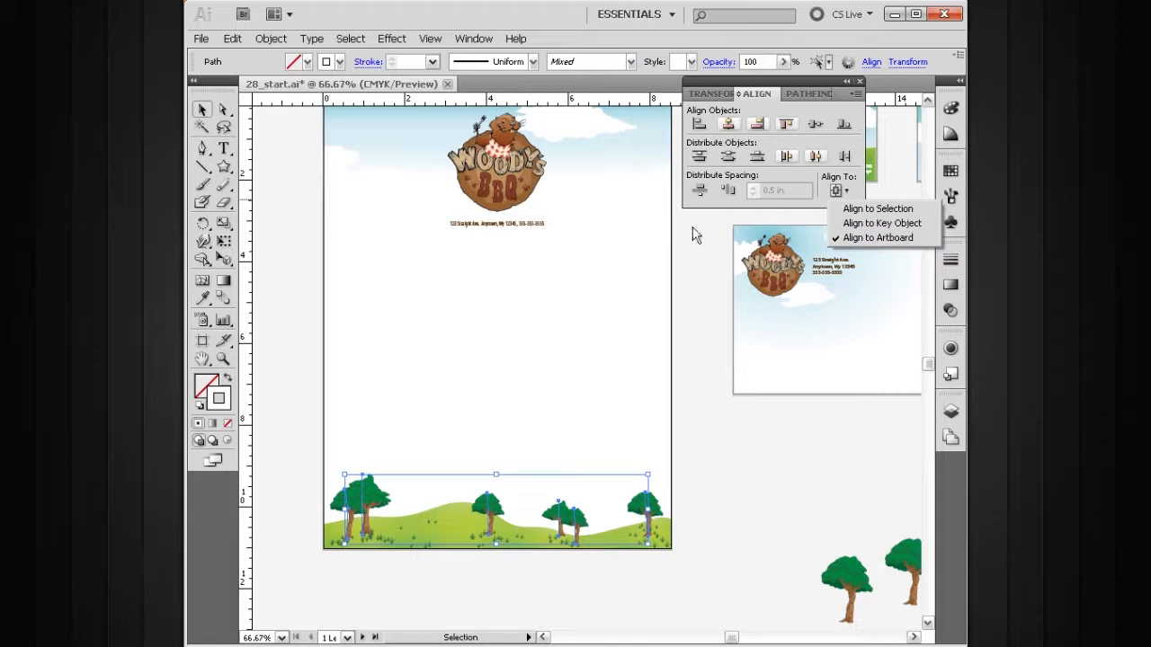
pyautogui.click(713, 174)
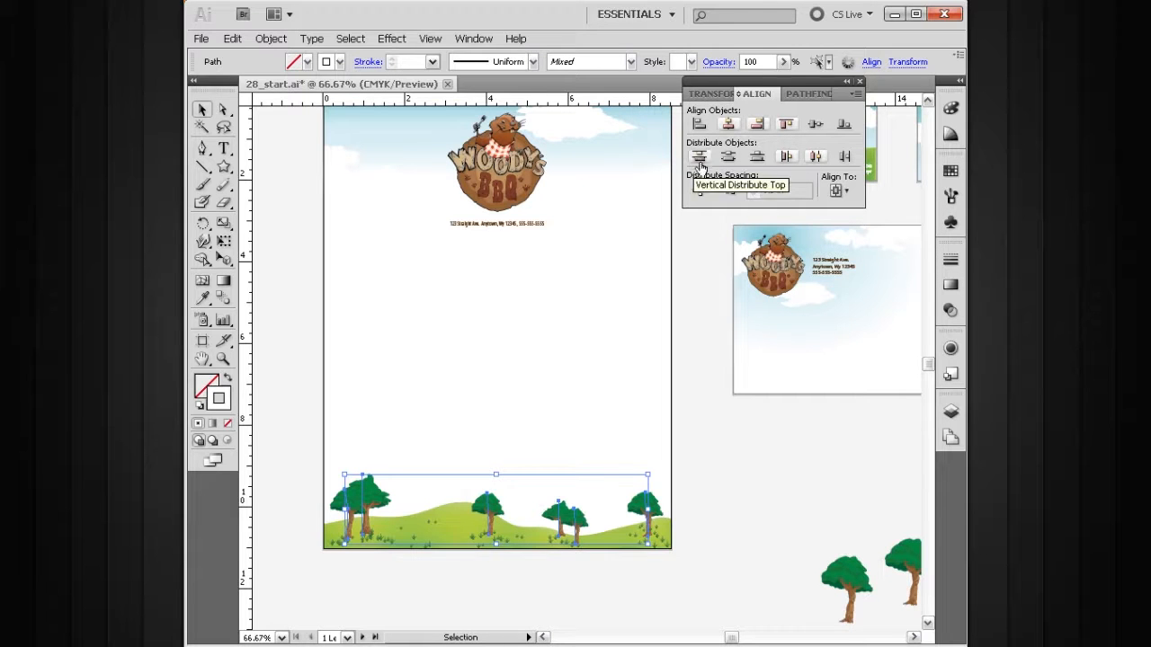
pyautogui.click(700, 160)
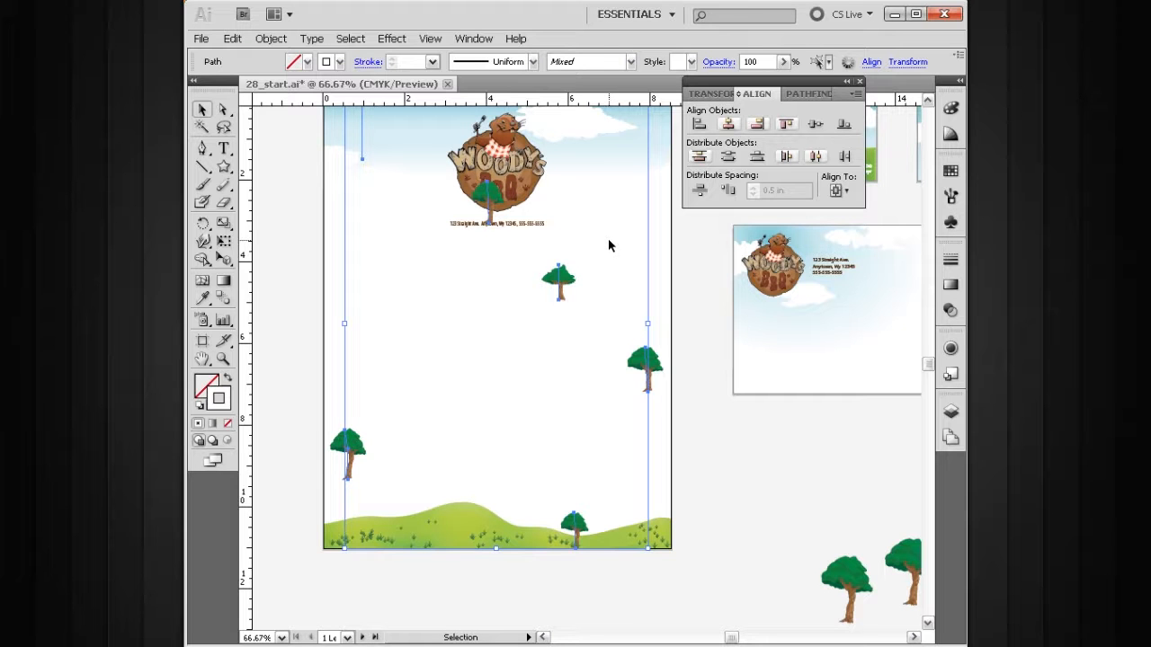
pyautogui.hotkey('ctrl', 'z')
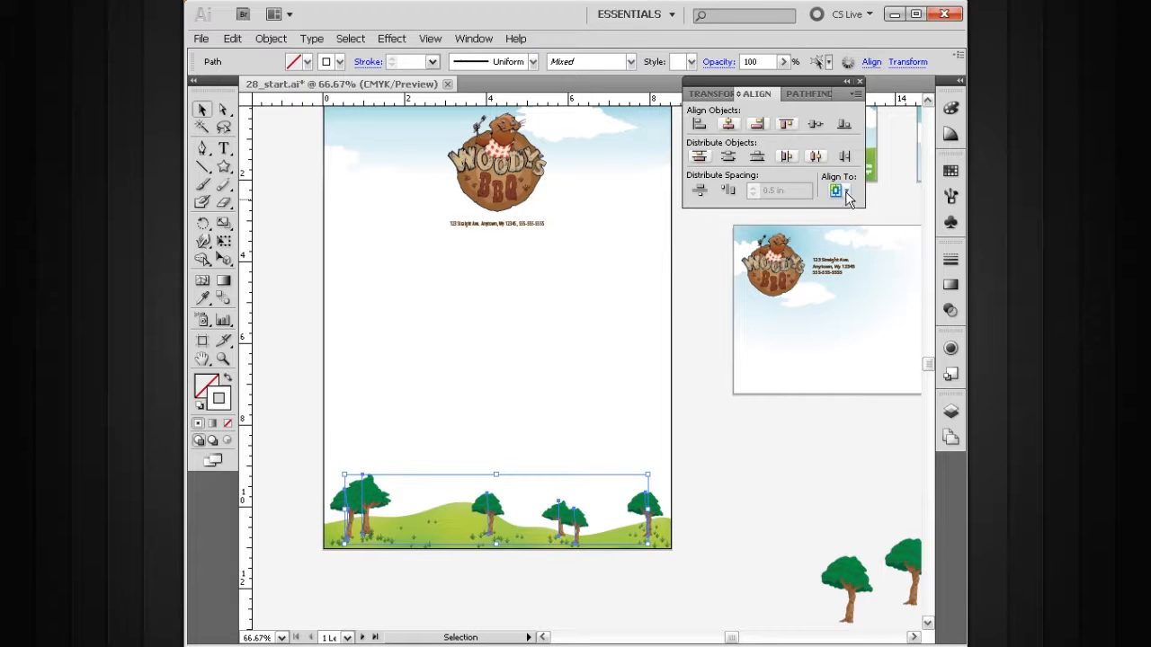
# - Try distributing the trees by their horizontal centers with Align to Selection, and undo the distribution
pyautogui.click(838, 190)
pyautogui.click(854, 210)
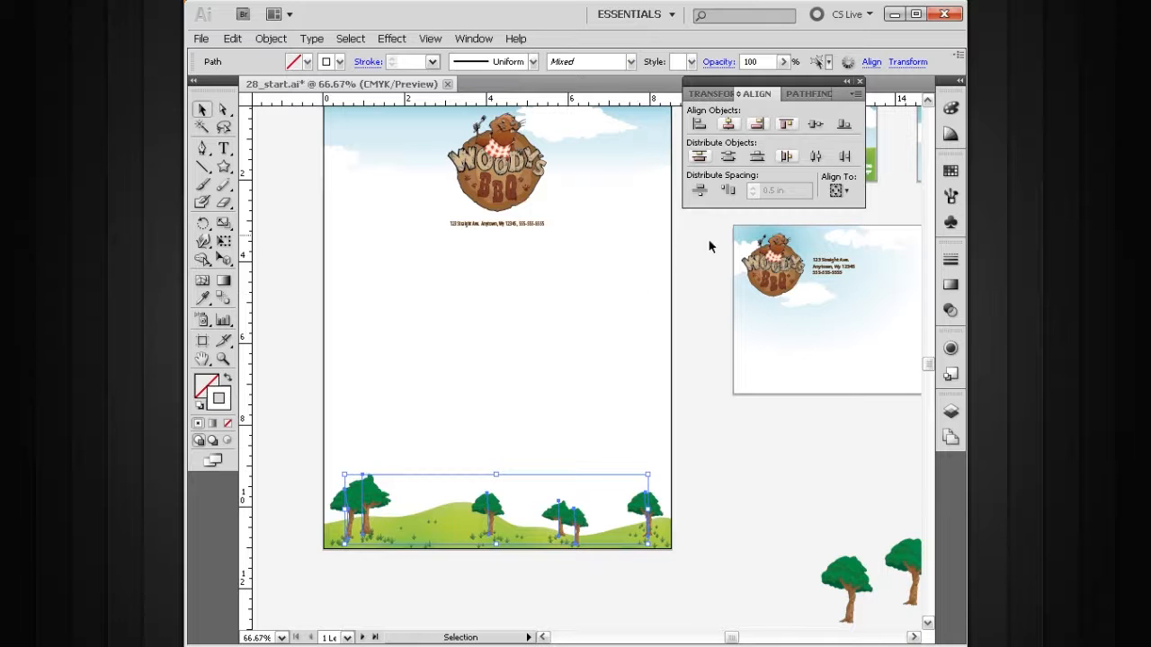
pyautogui.click(816, 158)
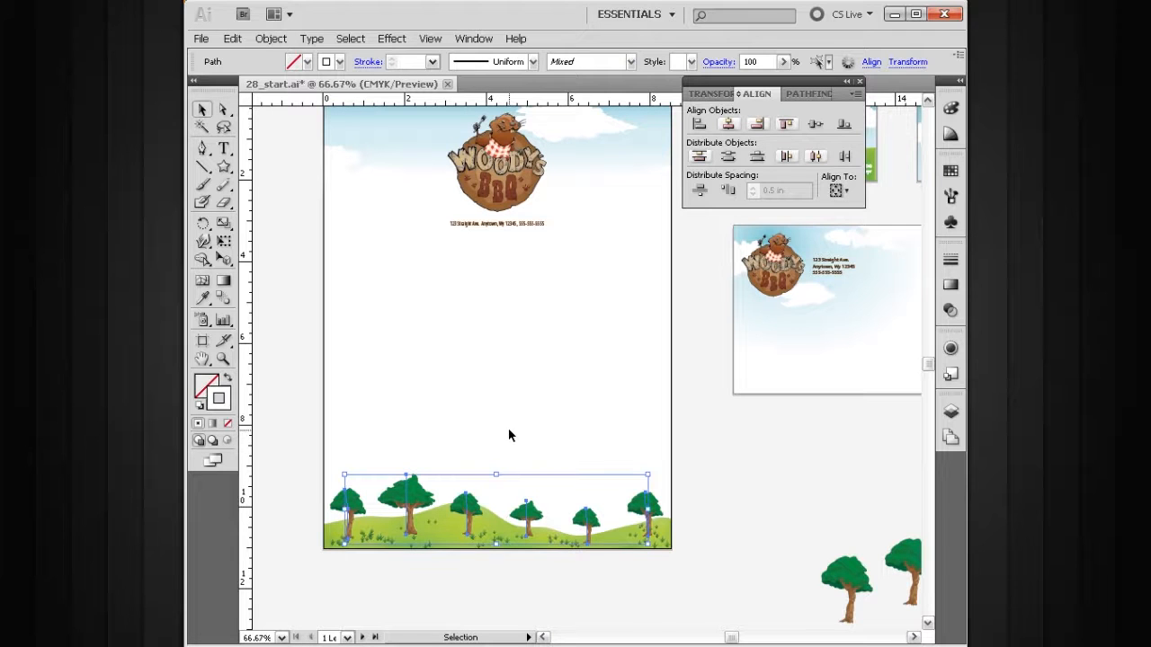
pyautogui.hotkey('ctrl', 'shift', 'b')
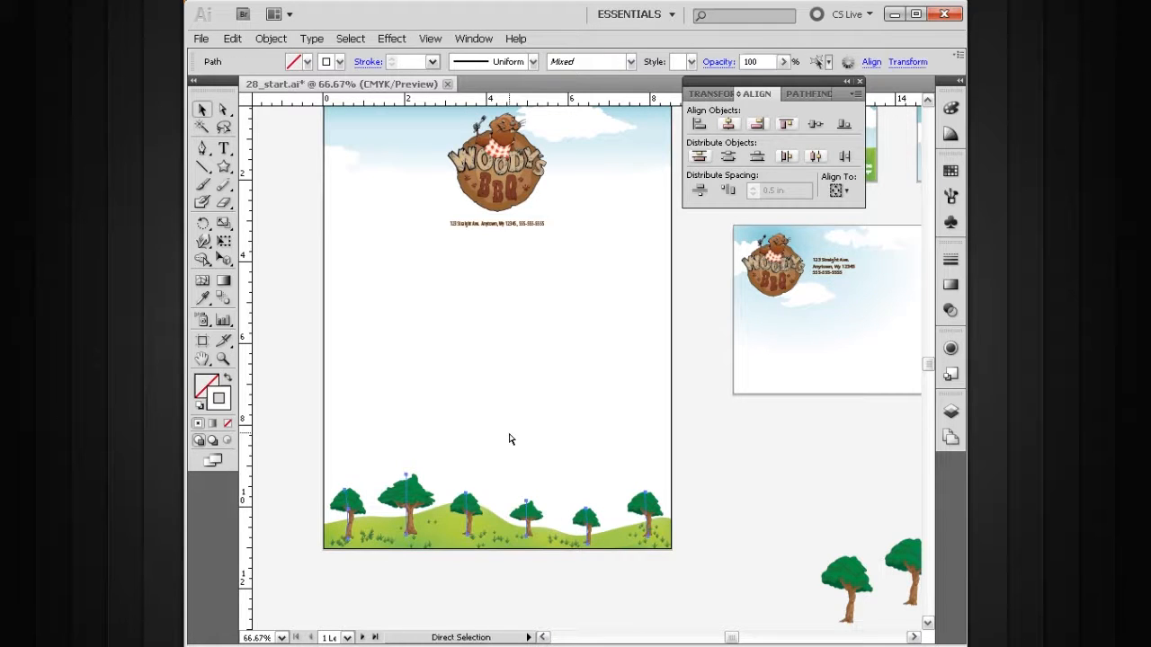
pyautogui.hotkey('ctrl', 'z')
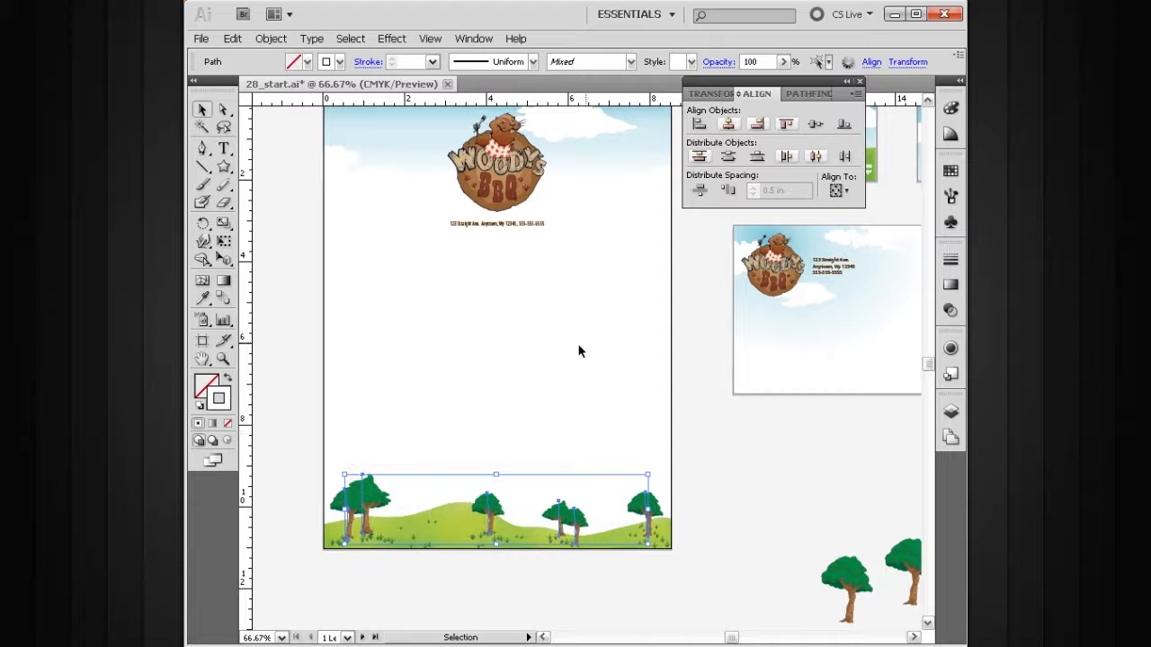
# - Try Align to Key Object on the selected trees, and clear the selection
pyautogui.click(846, 194)
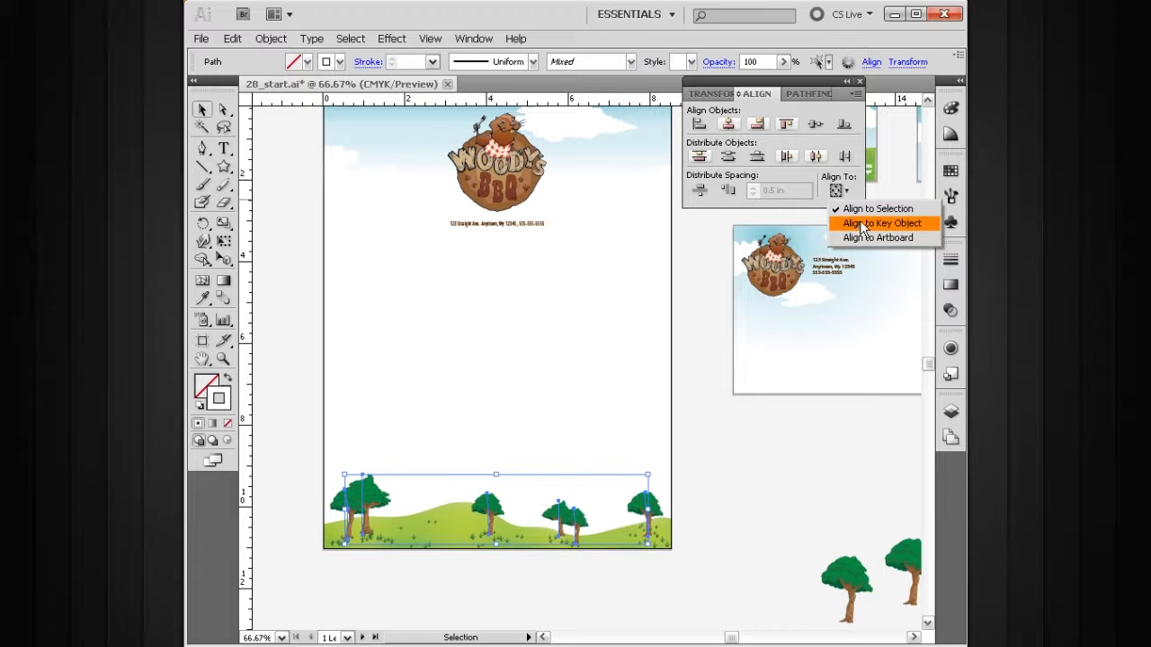
pyautogui.click(857, 224)
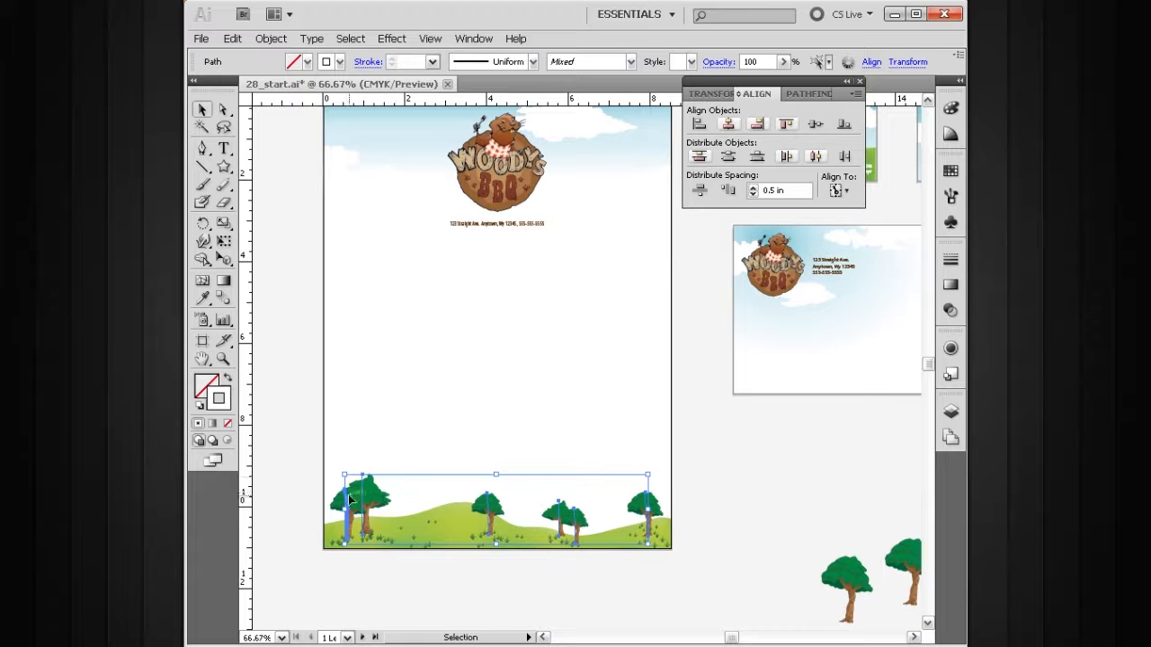
pyautogui.click(582, 430)
# - Reselect all six trees on the letterhead's hill, from the far right tree to the far left one
pyautogui.hotkey('ctrl', 'space')
pyautogui.moveTo(704, 376); pyautogui.dragTo(309, 581)
pyautogui.moveTo(641, 442); pyautogui.dragTo(601, 450)
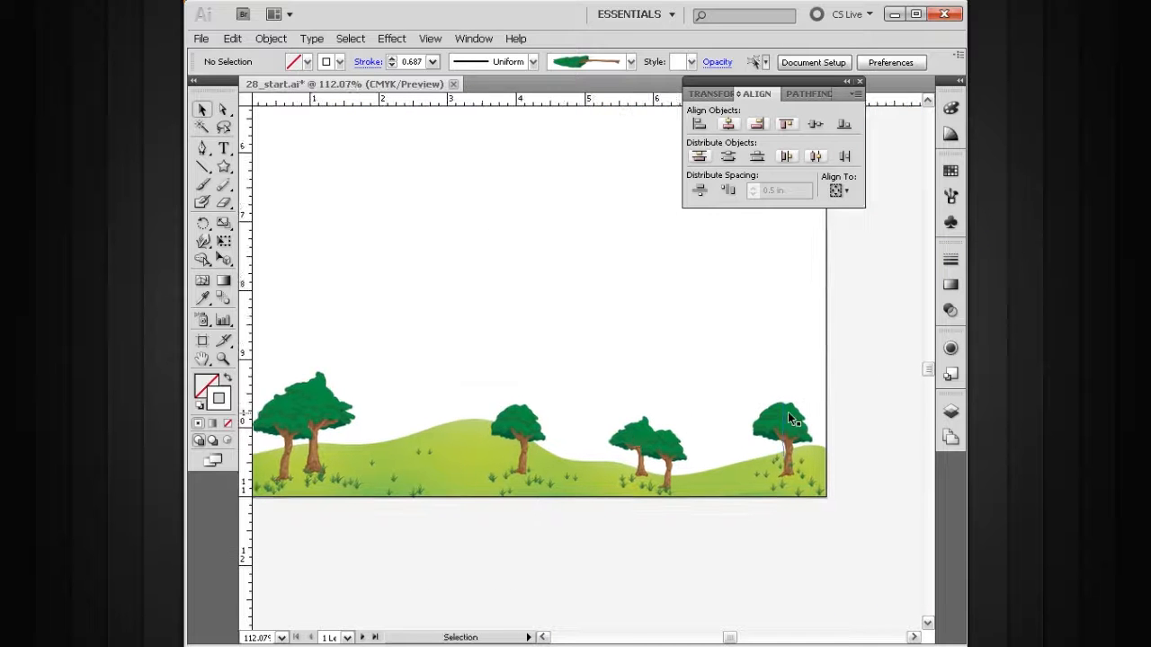
pyautogui.click(784, 414)
pyautogui.keyDown('shift'); pyautogui.click(675, 457); pyautogui.keyUp('shift')
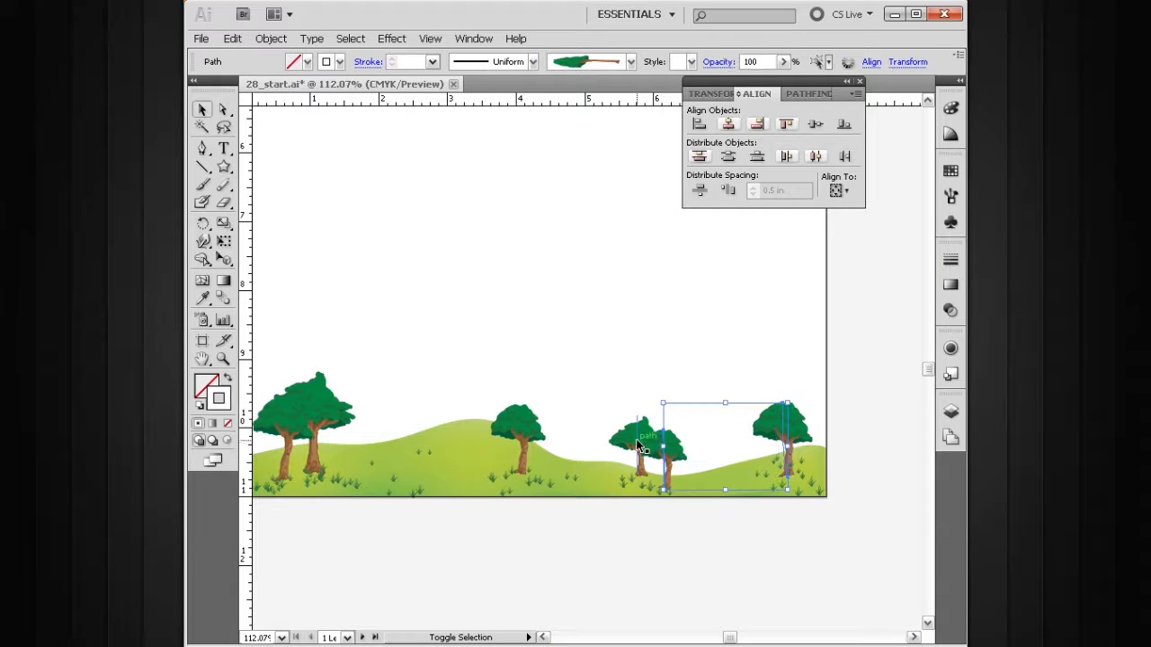
pyautogui.keyDown('shift'); pyautogui.click(523, 433); pyautogui.keyUp('shift')
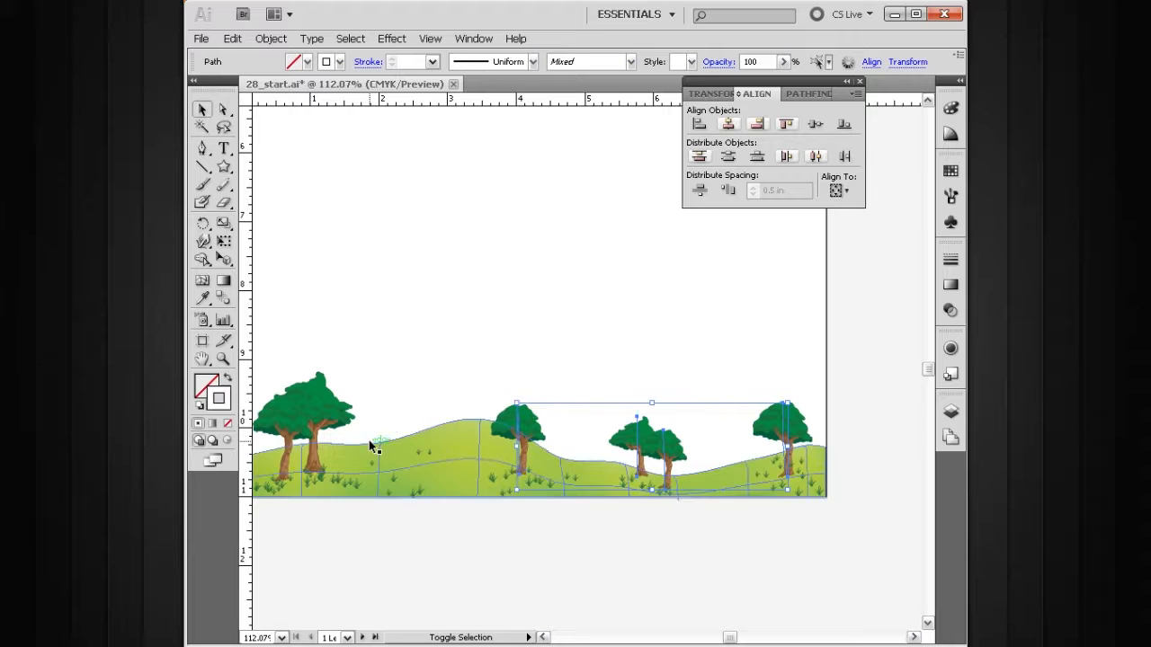
pyautogui.keyDown('shift'); pyautogui.click(304, 423); pyautogui.keyUp('shift')
pyautogui.keyDown('shift'); pyautogui.click(280, 419); pyautogui.keyUp('shift')
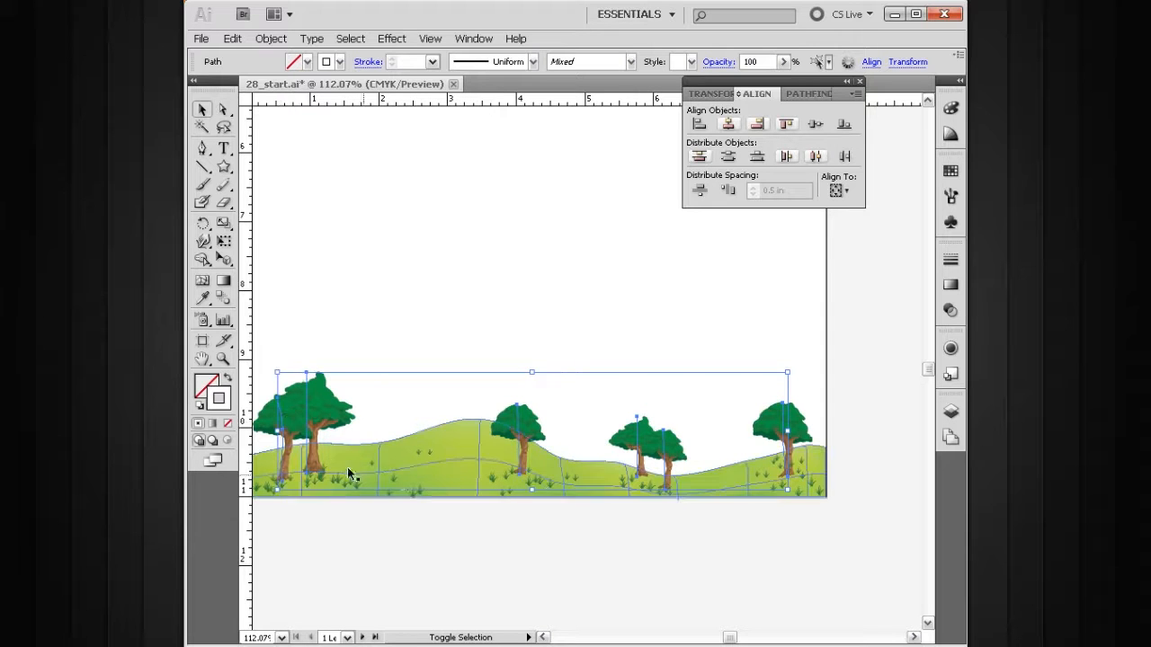
# - Make the single tree beside the hill's crest the key object for aligning the selected trees
pyautogui.click(520, 427)
pyautogui.hotkey('ctrl', 'space')
pyautogui.moveTo(585, 368); pyautogui.dragTo(468, 527)
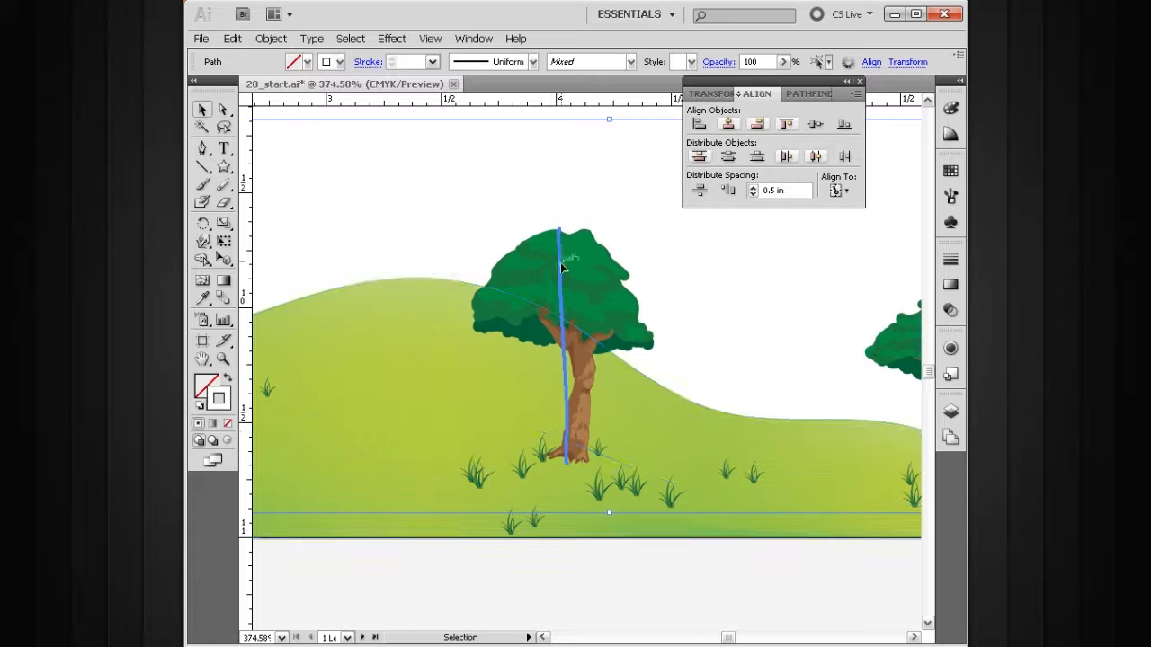
pyautogui.hotkey('ctrl', 'alt', 'space')
pyautogui.keyDown('ctrl'); pyautogui.keyDown('alt'); pyautogui.click(610, 394); pyautogui.keyUp('alt'); pyautogui.keyUp('ctrl')
pyautogui.keyDown('ctrl'); pyautogui.keyDown('alt'); pyautogui.click(609, 395); pyautogui.keyUp('alt'); pyautogui.keyUp('ctrl')
pyautogui.keyDown('ctrl'); pyautogui.keyDown('alt'); pyautogui.click(609, 395); pyautogui.keyUp('alt'); pyautogui.keyUp('ctrl')
pyautogui.moveTo(582, 375); pyautogui.dragTo(581, 469)
pyautogui.hotkey('ctrl', 'alt', 'space')
pyautogui.keyDown('ctrl'); pyautogui.keyDown('alt'); pyautogui.click(584, 413); pyautogui.keyUp('alt'); pyautogui.keyUp('ctrl')
pyautogui.moveTo(603, 361); pyautogui.dragTo(582, 454)
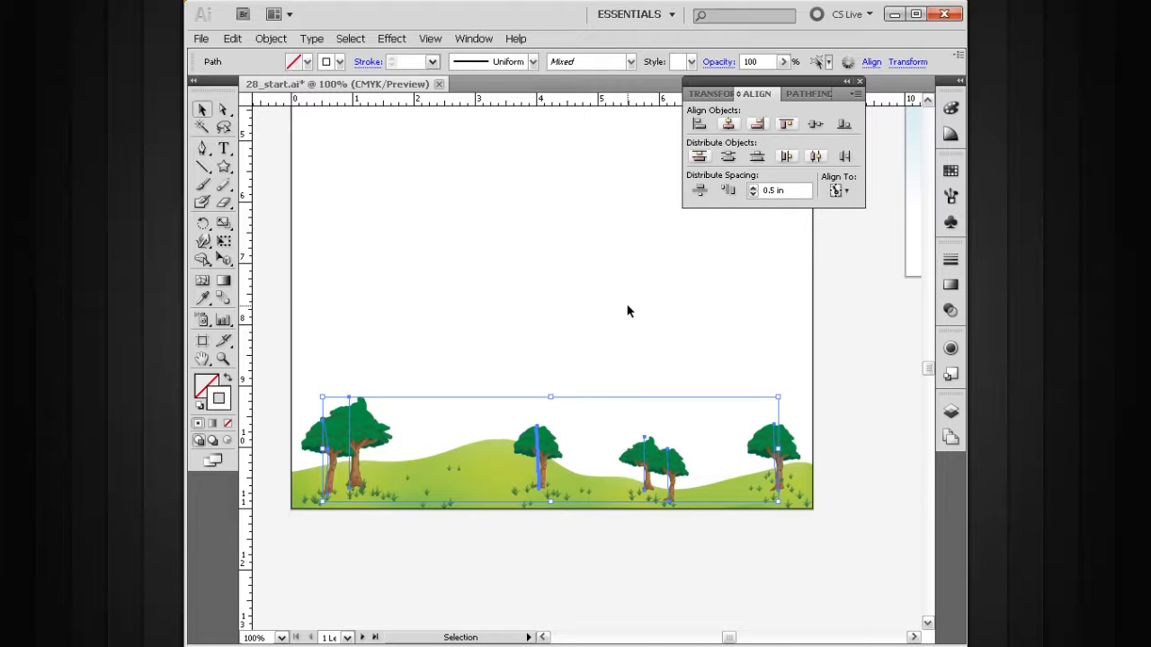
# - Align the selected trees by their vertical centers to the key tree beside the hill's crest, and clear the selection
pyautogui.click(814, 127)
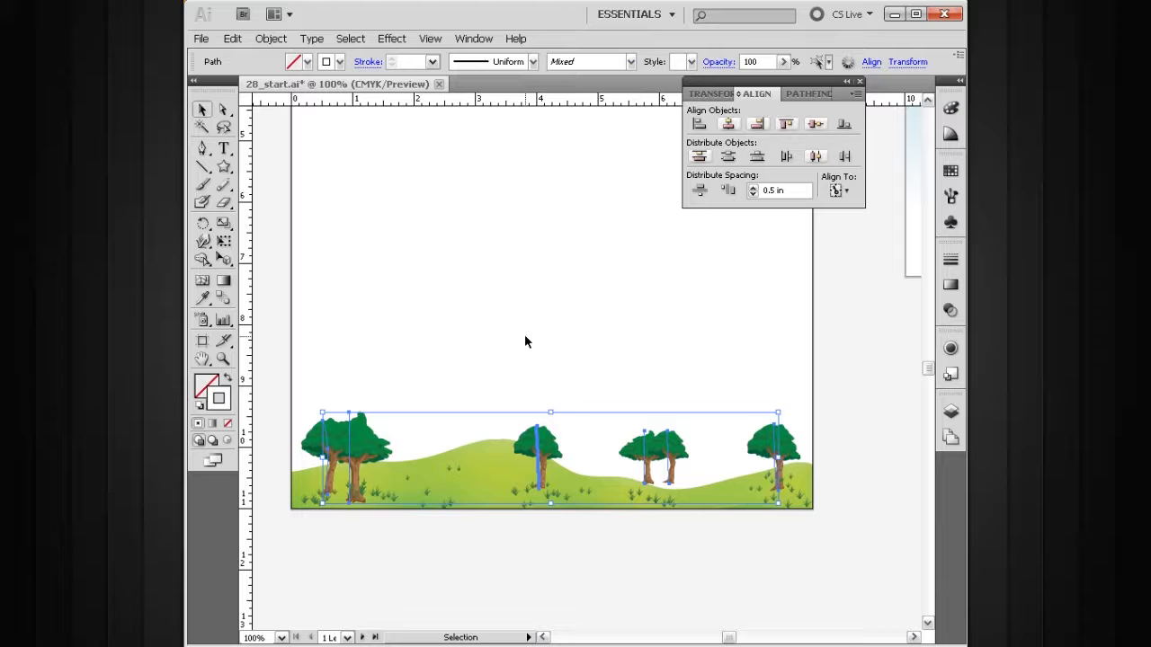
pyautogui.hotkey('ctrl', 'z')
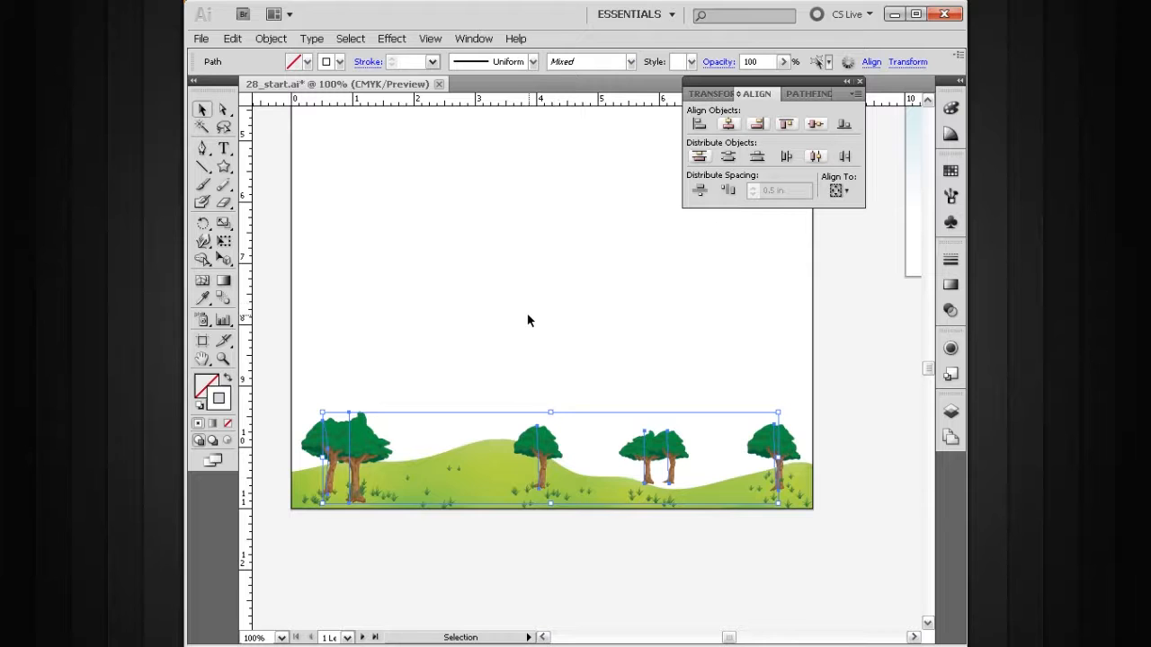
pyautogui.click(596, 305)
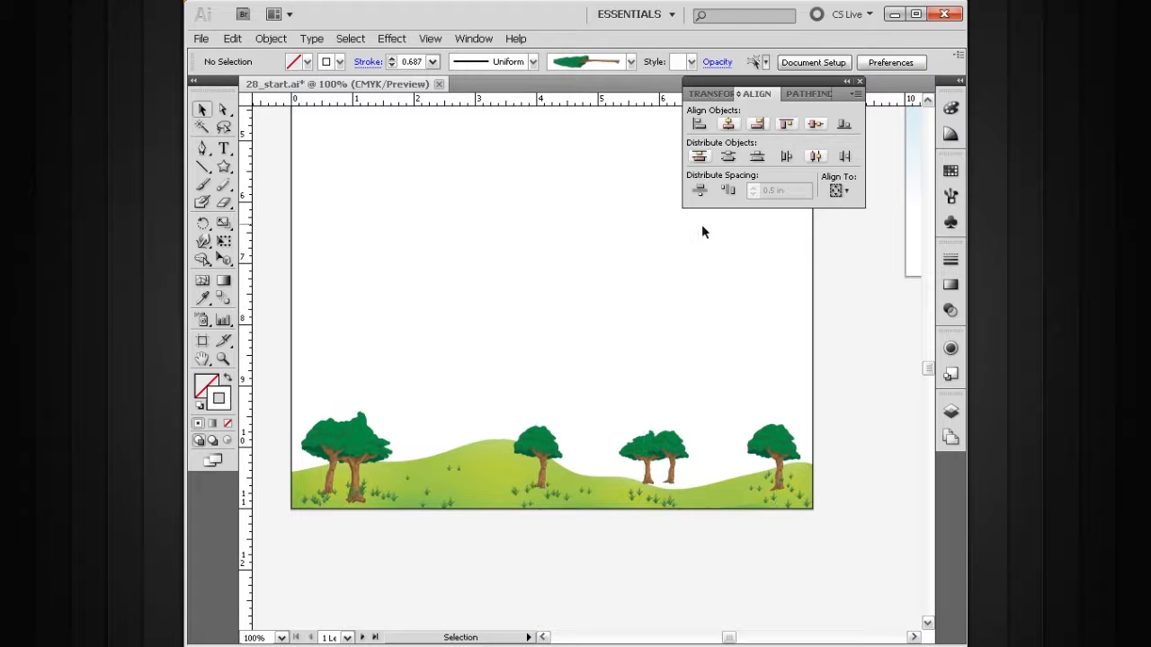
# - Set the stroke to none and the fill to a light blue with H 195, S 71.07 and B 94.9
pyautogui.press('space')
pyautogui.moveTo(588, 308); pyautogui.dragTo(585, 423)
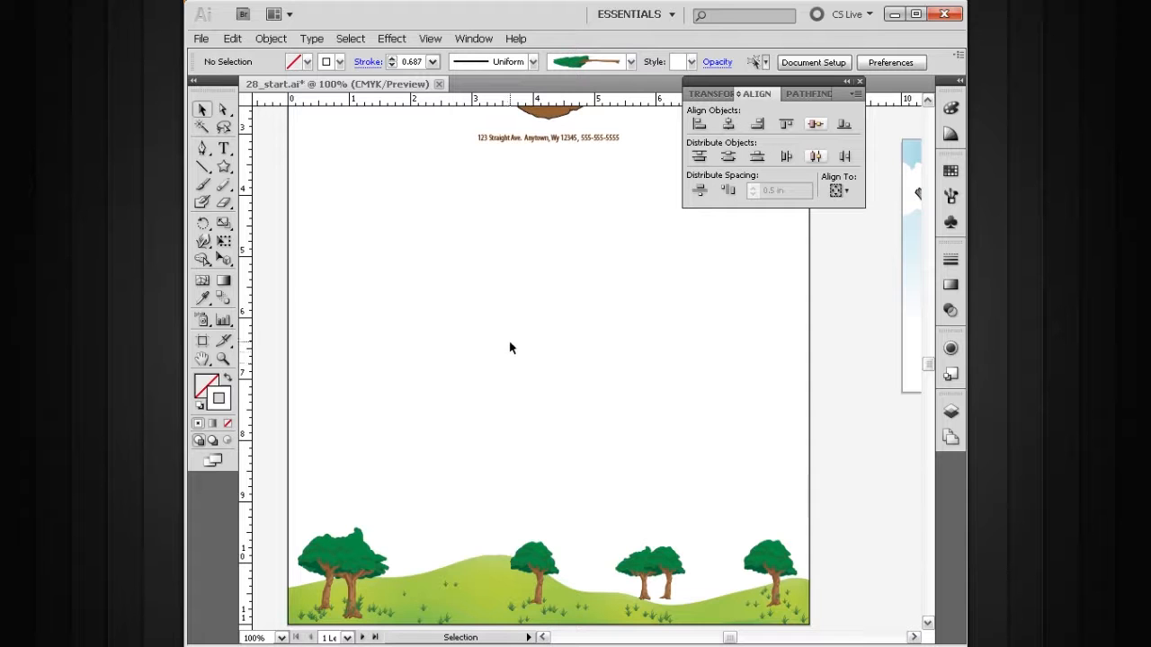
pyautogui.click(226, 423)
pyautogui.click(209, 385)
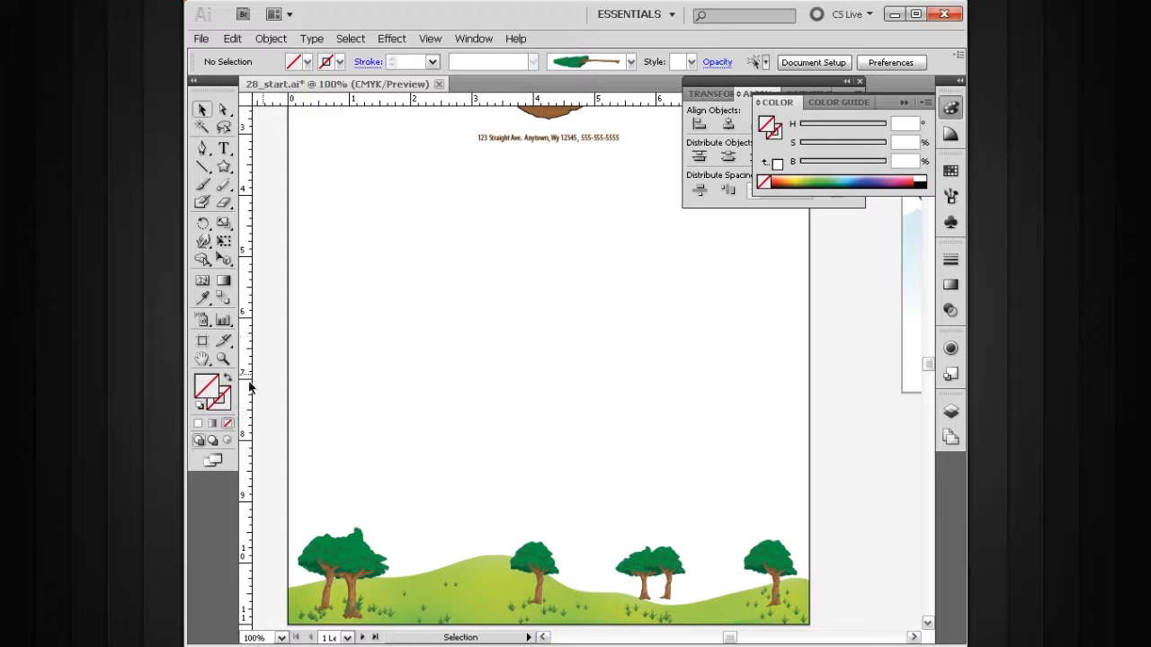
pyautogui.click(866, 179)
pyautogui.moveTo(866, 178); pyautogui.dragTo(849, 180)
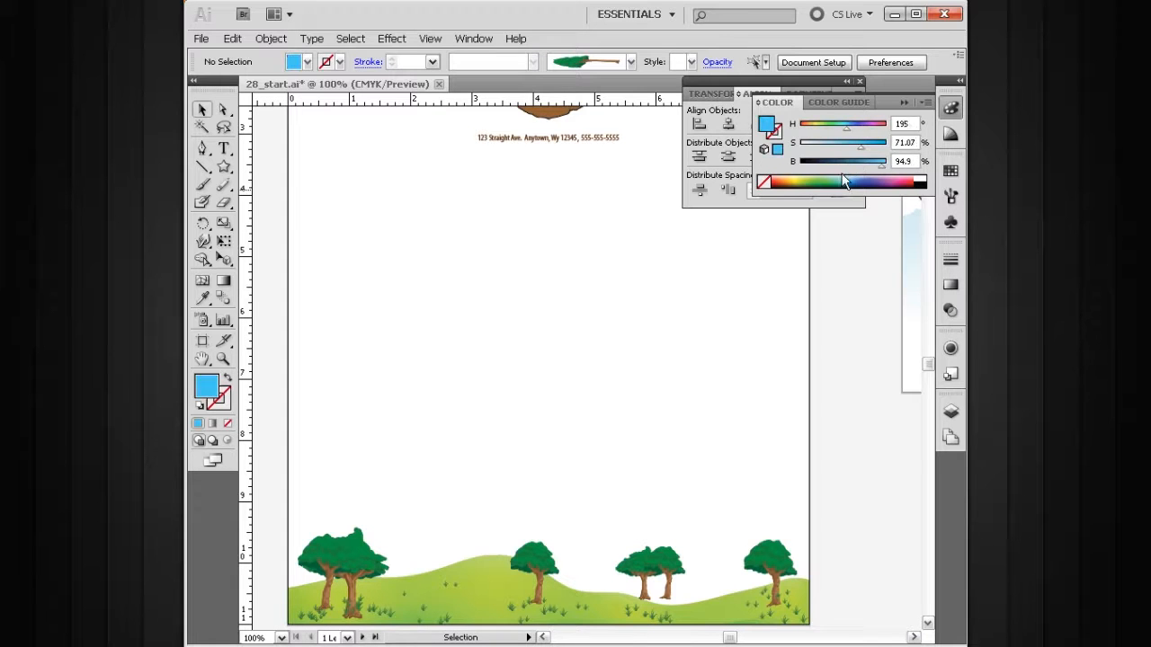
pyautogui.click(905, 104)
# - Draw a seven-pointed star about 2.8 in wide below the address text, shift it slightly downward, and deselect it
pyautogui.click(224, 168)
pyautogui.moveTo(546, 284); pyautogui.dragTo(588, 211)
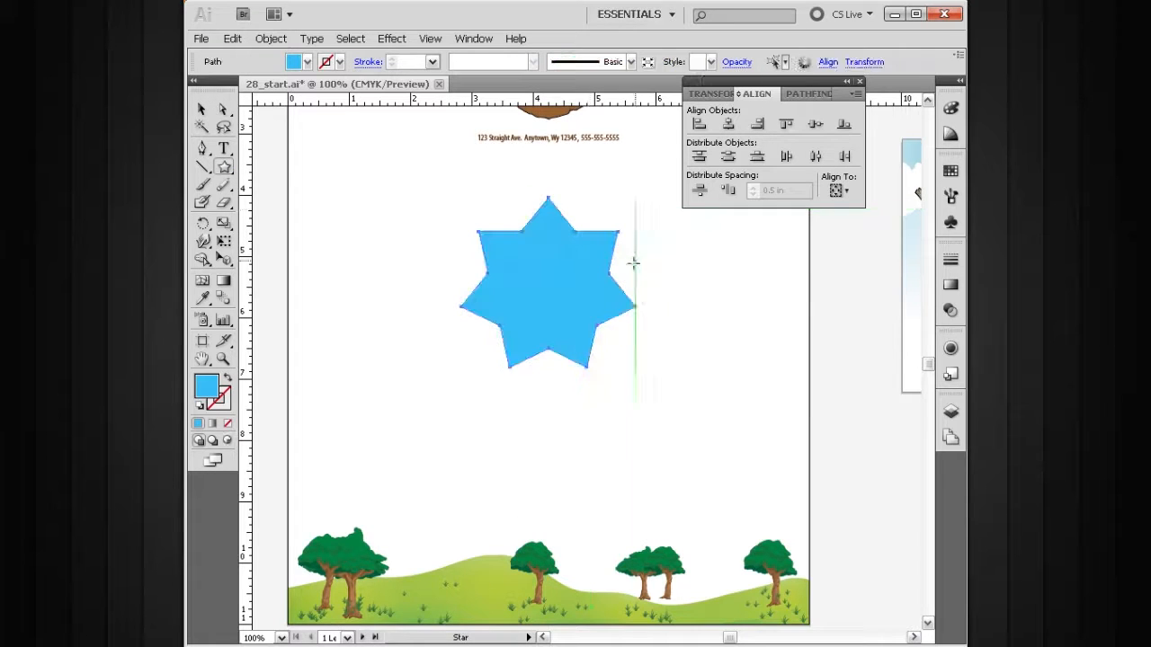
pyautogui.press('v')
pyautogui.moveTo(575, 288); pyautogui.dragTo(581, 311)
pyautogui.click(657, 292)
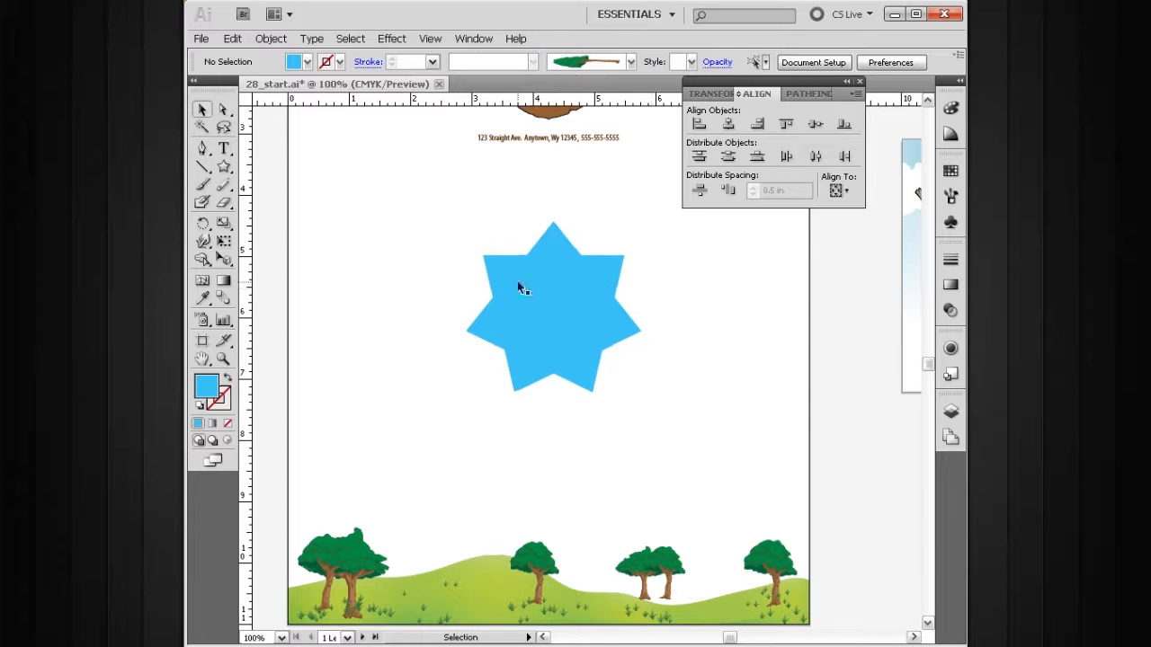
# - Select the star's five upper anchor points one by one, from the upper left tip across to the upper right tip
pyautogui.press('a')
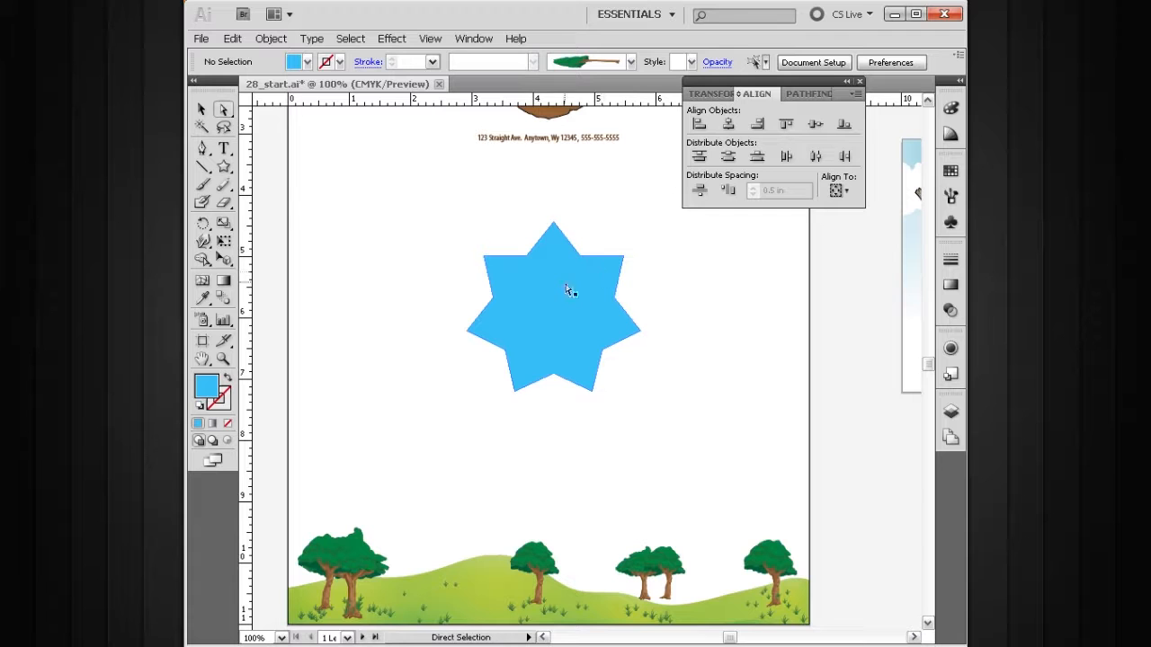
pyautogui.press('z')
pyautogui.moveTo(654, 186); pyautogui.dragTo(482, 414)
pyautogui.moveTo(656, 309); pyautogui.dragTo(592, 345)
pyautogui.keyDown('alt'); pyautogui.click(592, 344); pyautogui.keyUp('alt')
pyautogui.press('a')
pyautogui.click(375, 294)
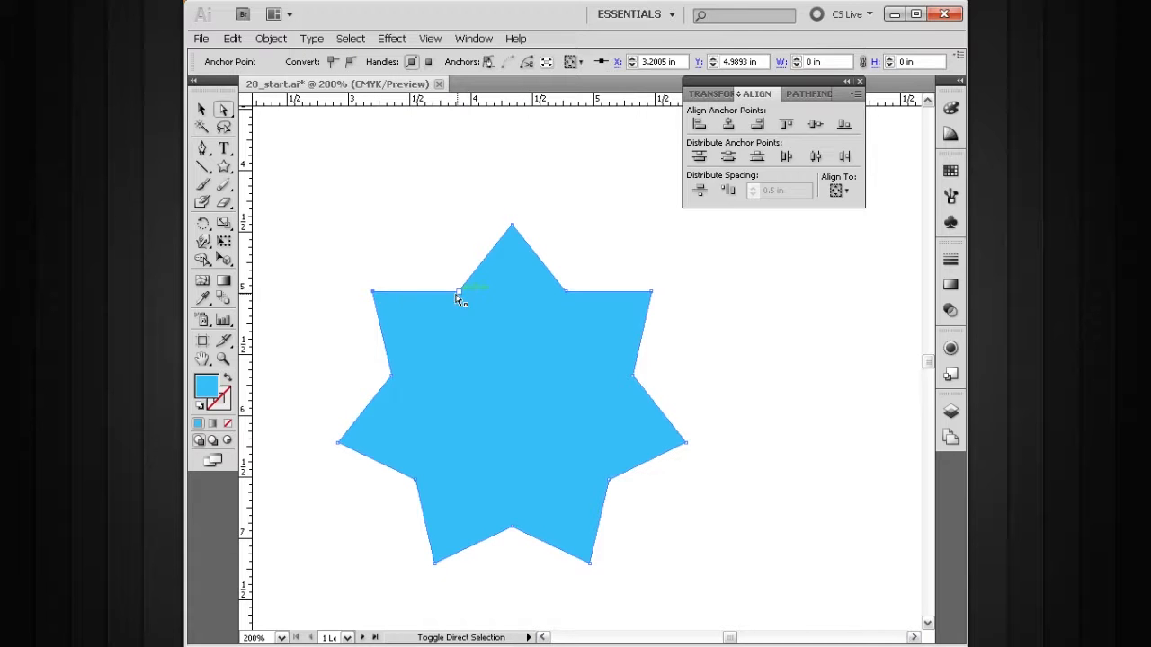
pyautogui.keyDown('shift'); pyautogui.click(459, 290); pyautogui.keyUp('shift')
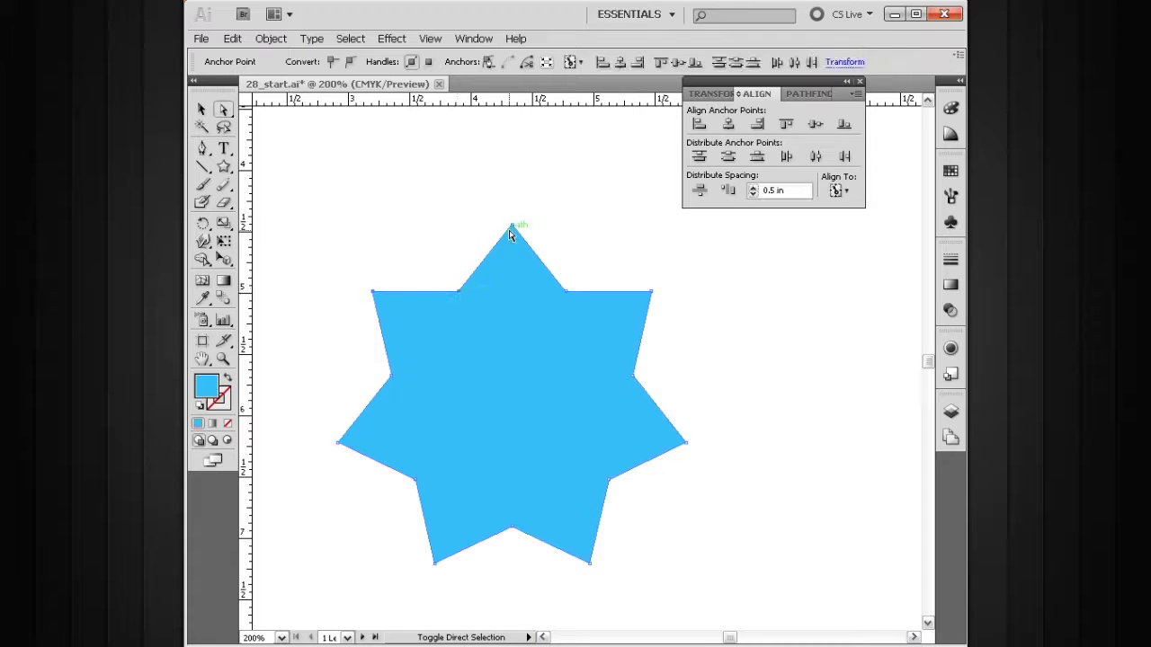
pyautogui.keyDown('shift'); pyautogui.click(565, 292); pyautogui.keyUp('shift')
pyautogui.keyDown('shift'); pyautogui.click(651, 292); pyautogui.keyUp('shift')
# - Align the selected anchor points to the upper right key anchor, first by their top edges and also by their horizontal centers
pyautogui.click(838, 191)
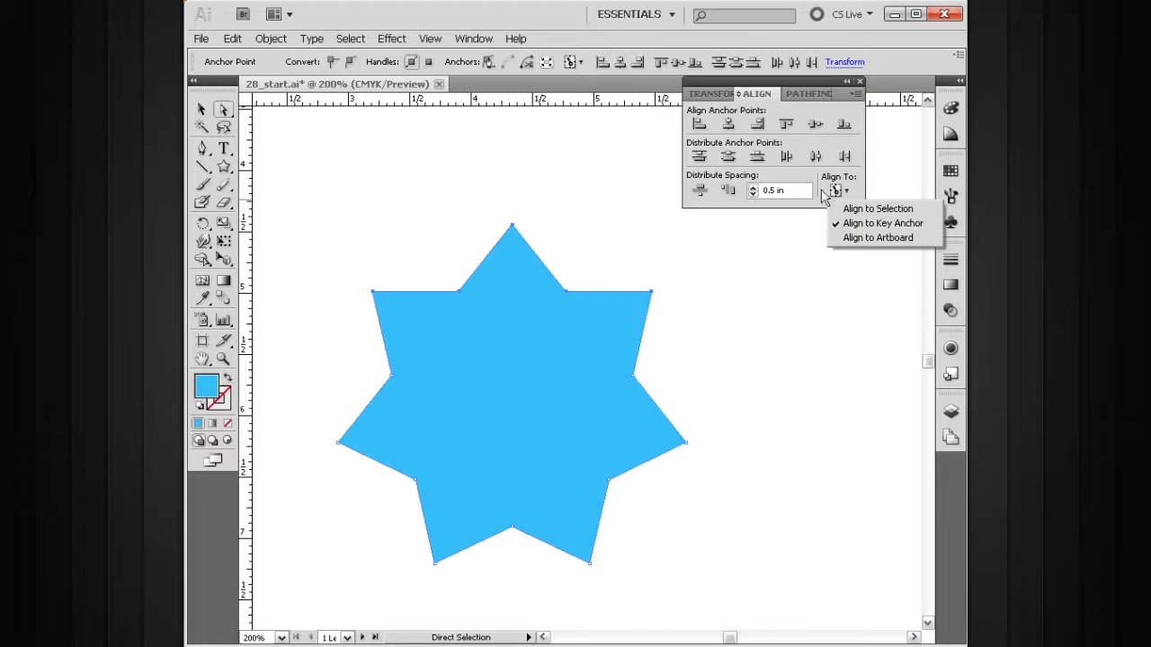
pyautogui.click(795, 184)
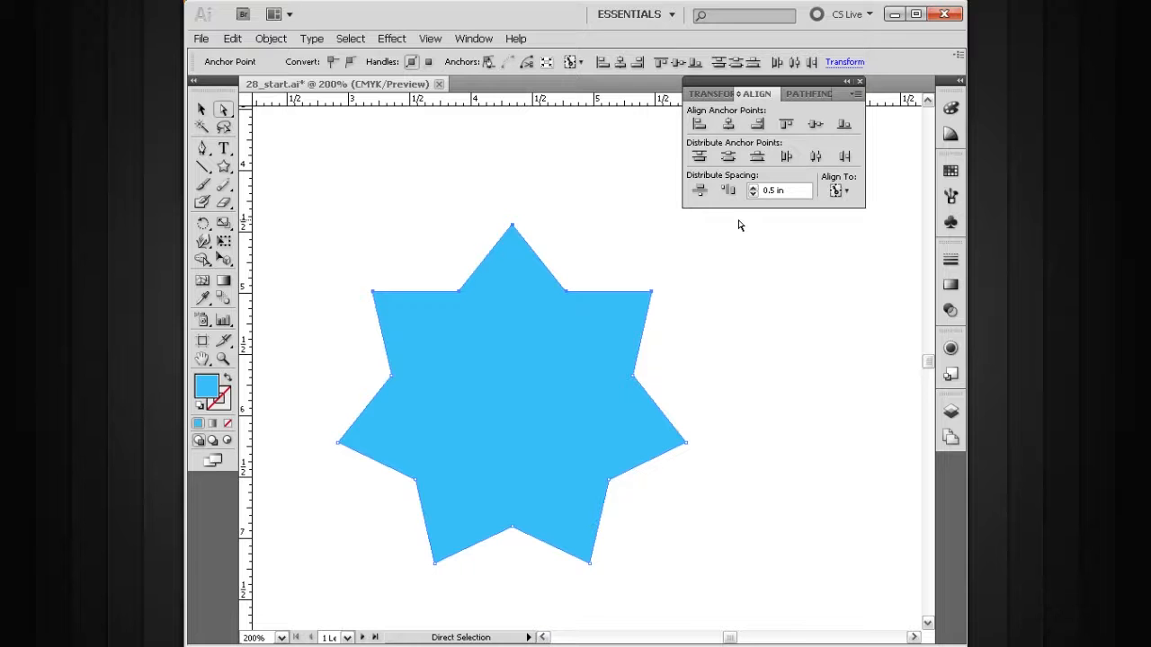
pyautogui.click(786, 124)
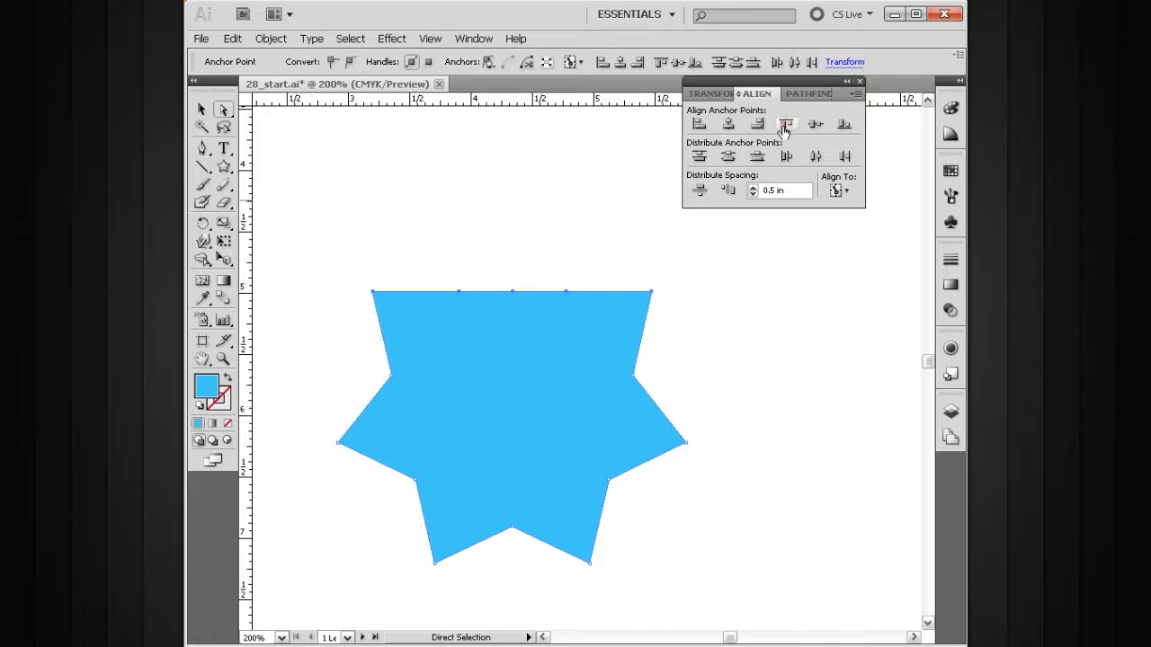
pyautogui.click(728, 126)
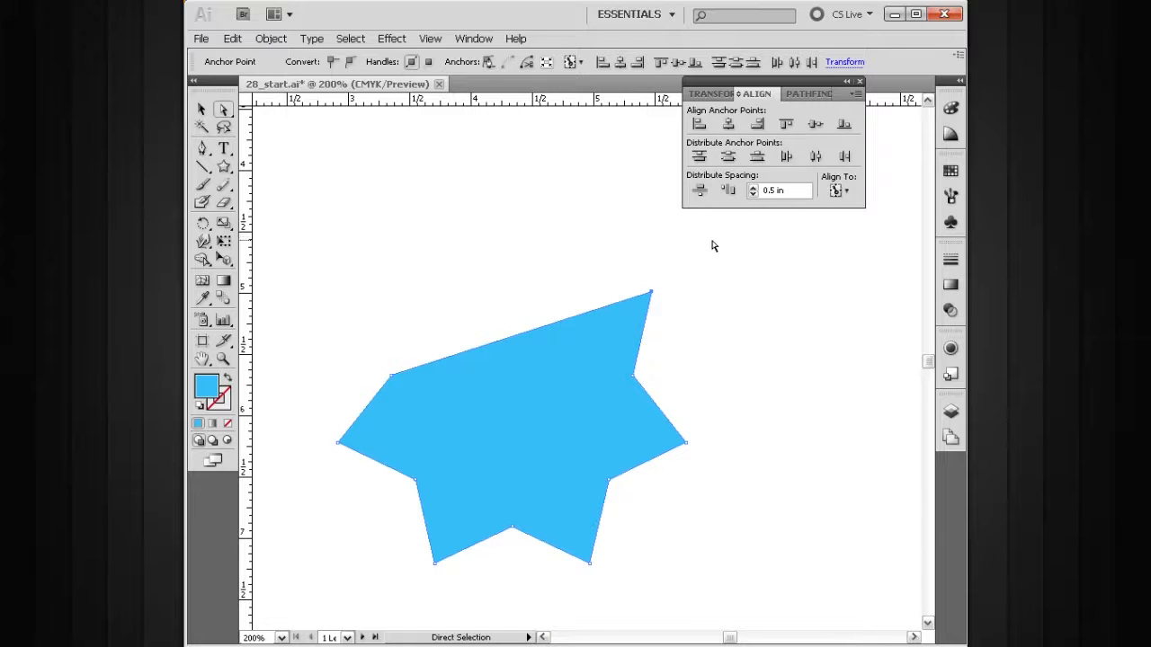
# - Delete the reshaped blue star from the middle of the letterhead
pyautogui.press('v')
pyautogui.click(702, 286)
pyautogui.hotkey('ctrl', 'alt', 'space')
pyautogui.click(593, 360)
pyautogui.moveTo(650, 334); pyautogui.dragTo(518, 434)
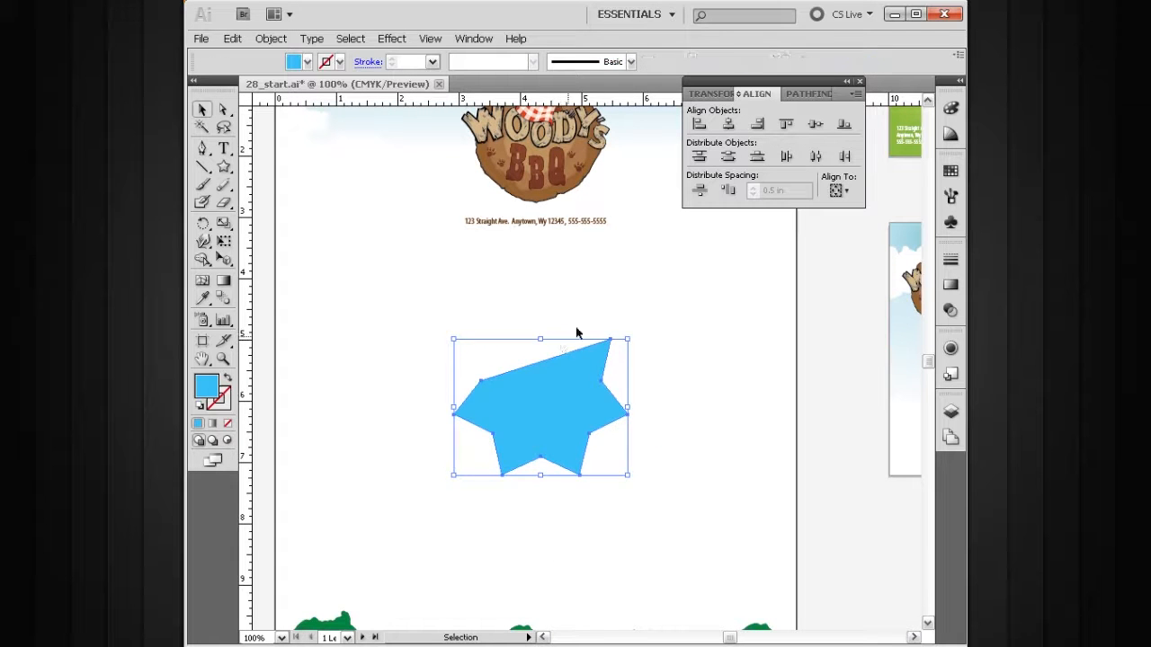
pyautogui.press('Delete')
pyautogui.press('space')
pyautogui.moveTo(620, 375); pyautogui.dragTo(636, 286)
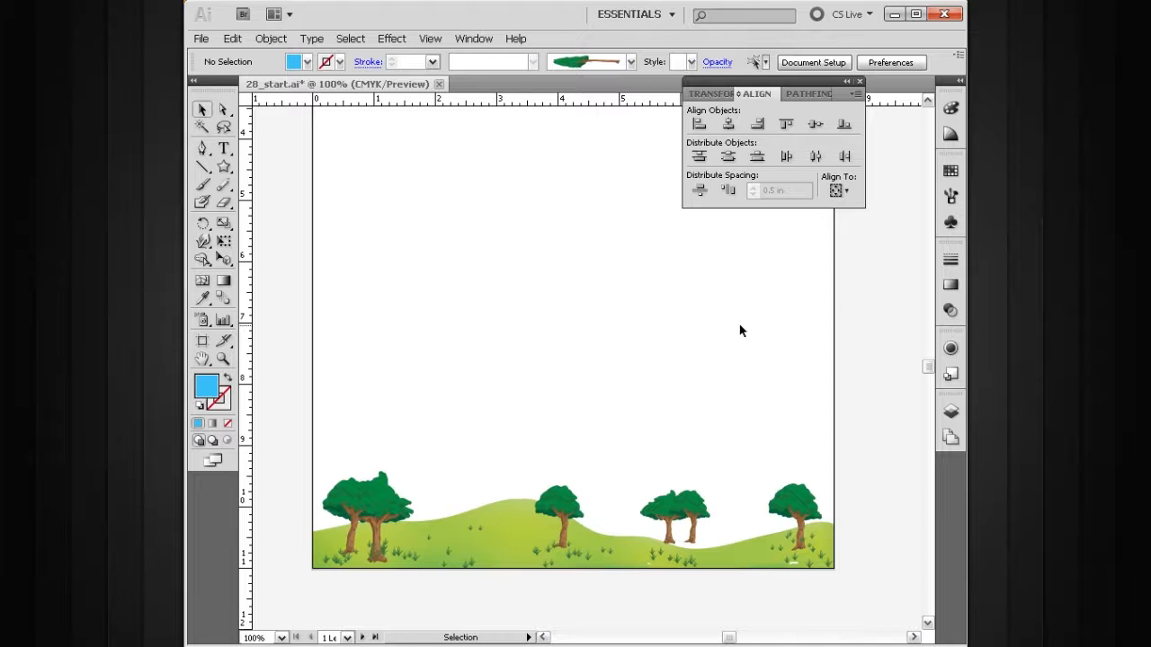
pyautogui.click(799, 490)
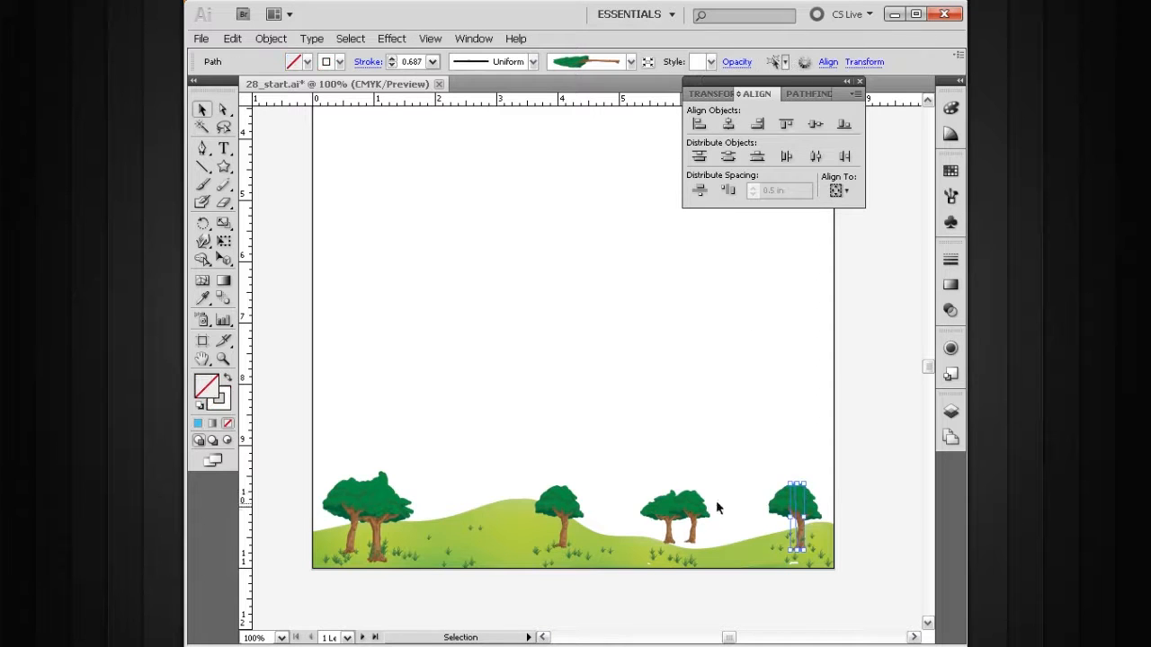
pyautogui.keyDown('shift'); pyautogui.click(692, 508); pyautogui.keyUp('shift')
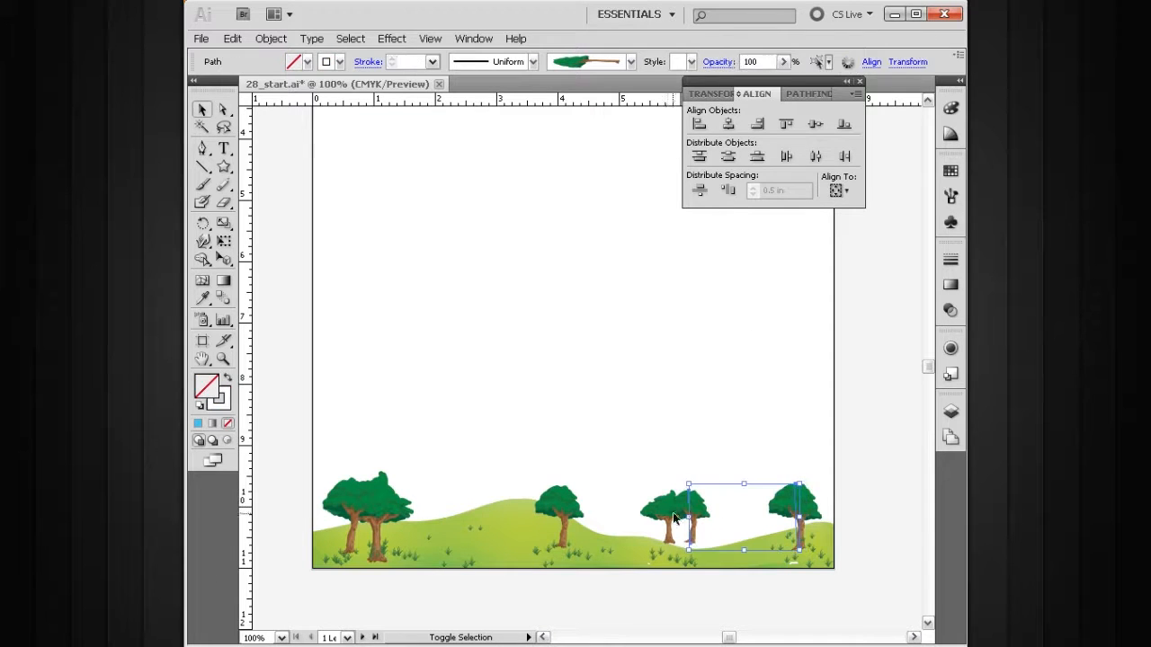
pyautogui.doubleClick(556, 501)
pyautogui.doubleClick(597, 477)
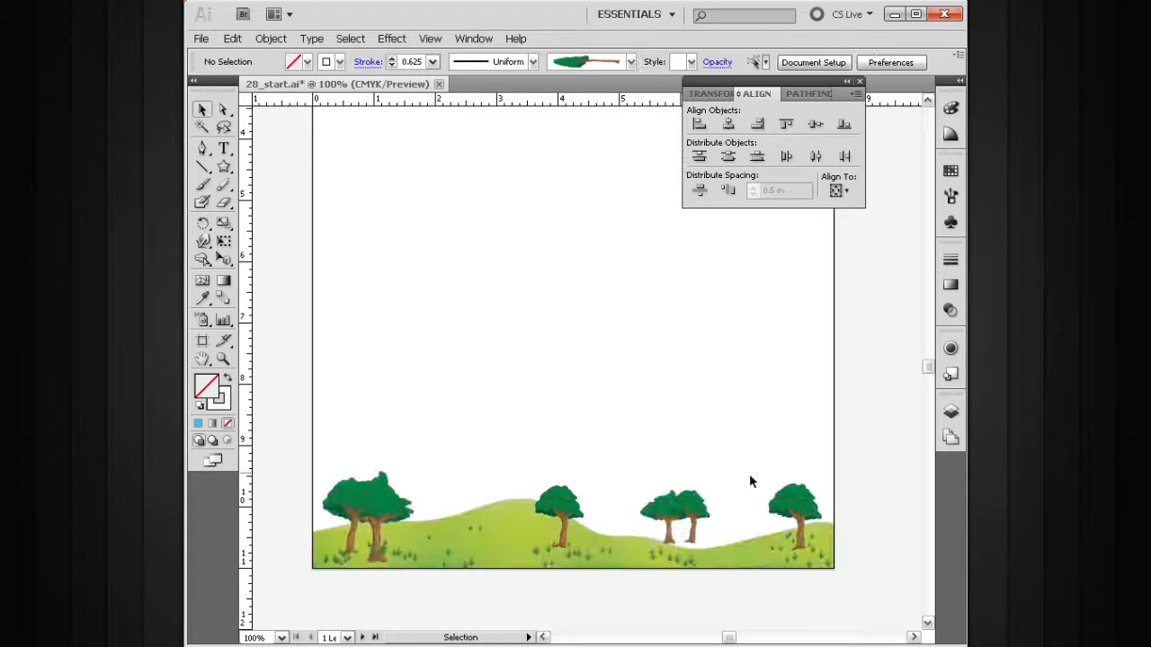
# - Select all six trees on the letterhead's hill, from the far right tree to the far left one
pyautogui.click(796, 496)
pyautogui.keyDown('shift'); pyautogui.click(697, 500); pyautogui.keyUp('shift')
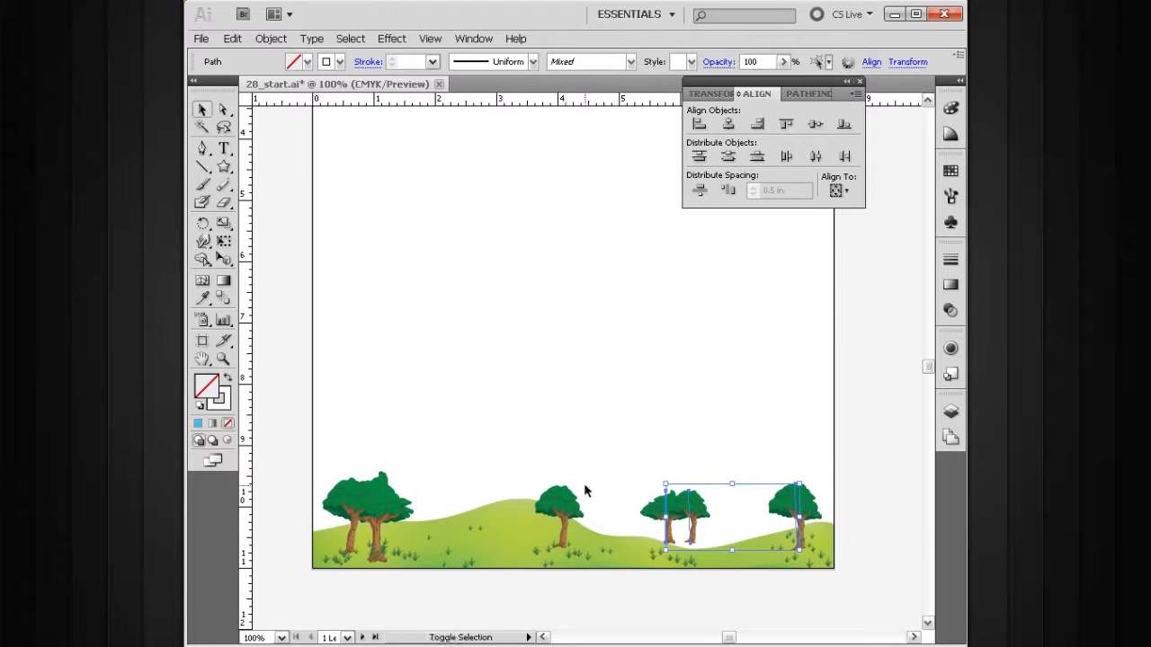
pyautogui.keyDown('shift'); pyautogui.click(558, 503); pyautogui.keyUp('shift')
pyautogui.keyDown('shift'); pyautogui.click(347, 511); pyautogui.keyUp('shift')
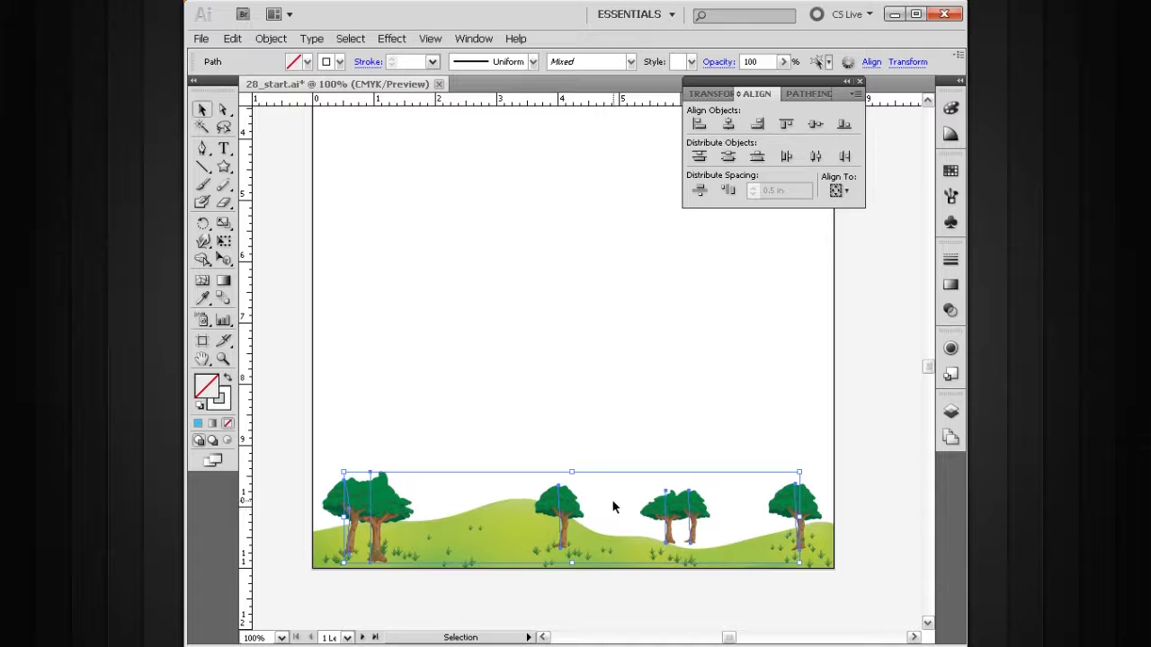
# - Try distributing the trees' horizontal centers with the far left tree as the key object, and undo the distribution
pyautogui.click(845, 192)
pyautogui.click(850, 224)
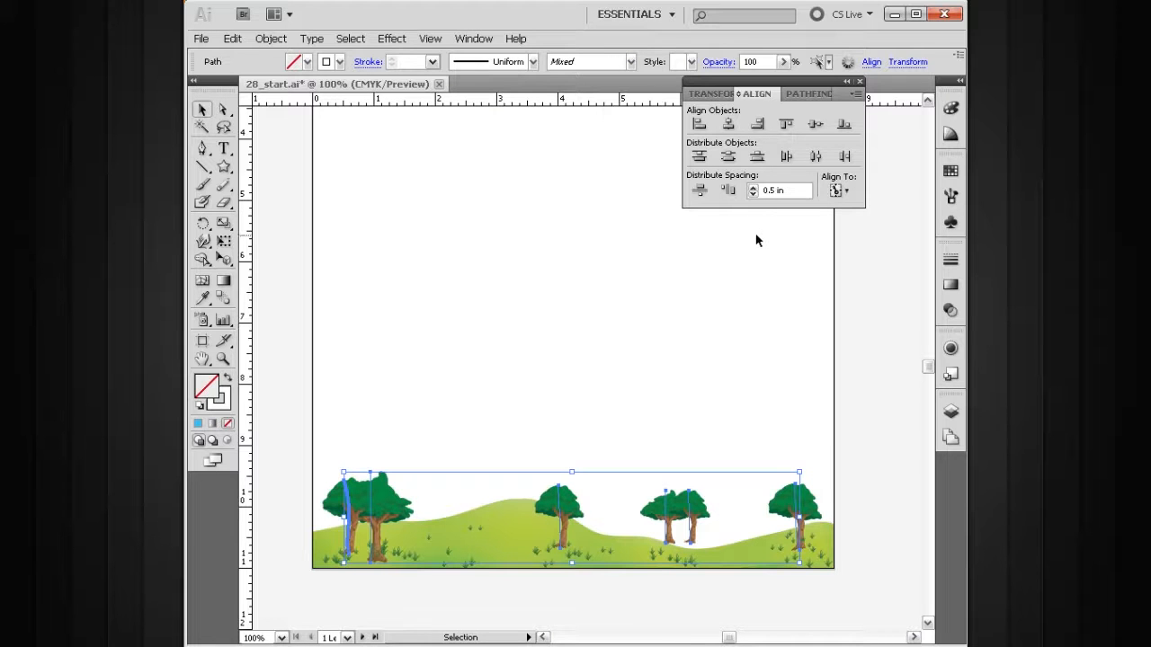
pyautogui.click(812, 158)
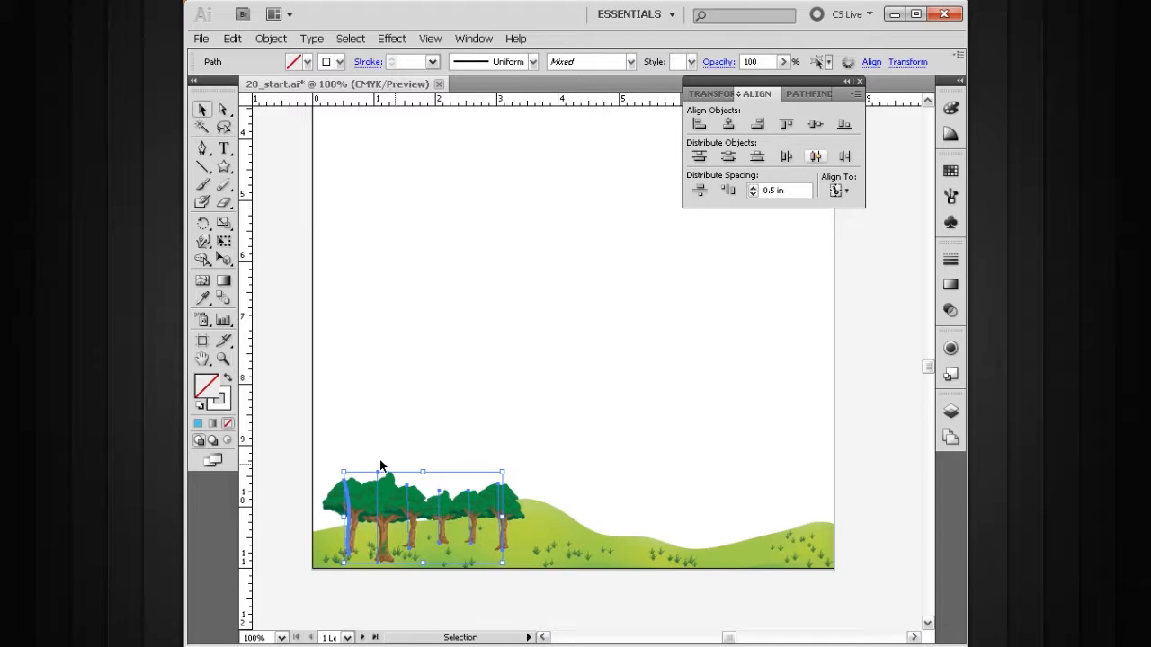
pyautogui.hotkey('ctrl', 'z')
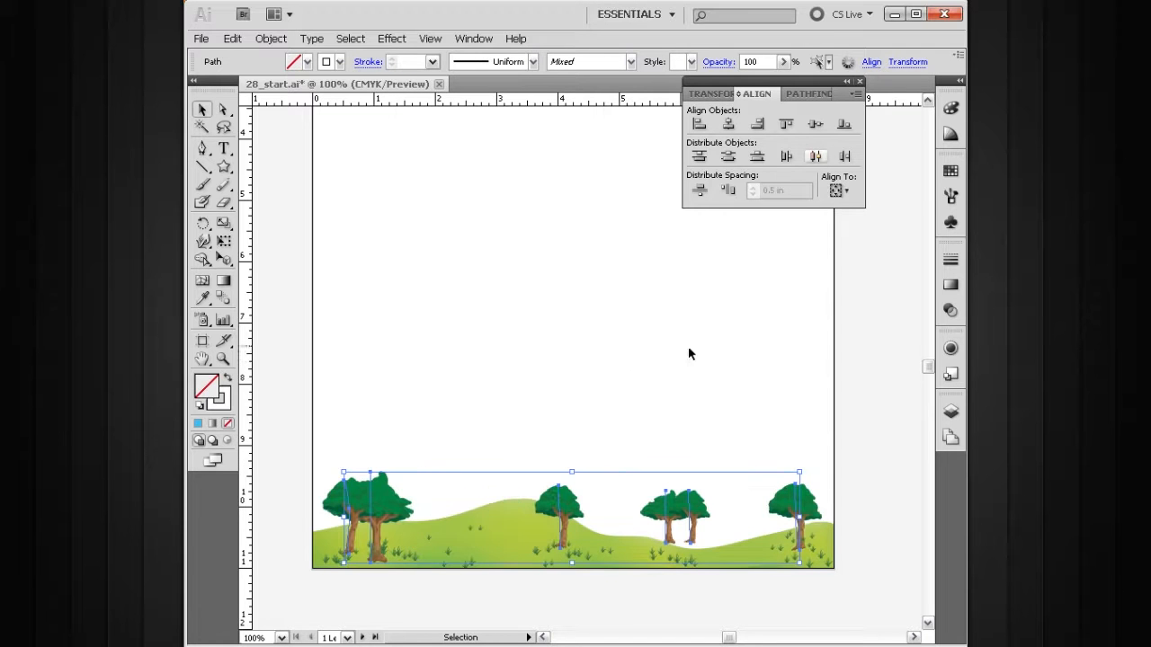
# - Make the single tree beside the hill's crest the key object and distribute the trees' horizontal centers at 0.5 in
pyautogui.click(559, 496)
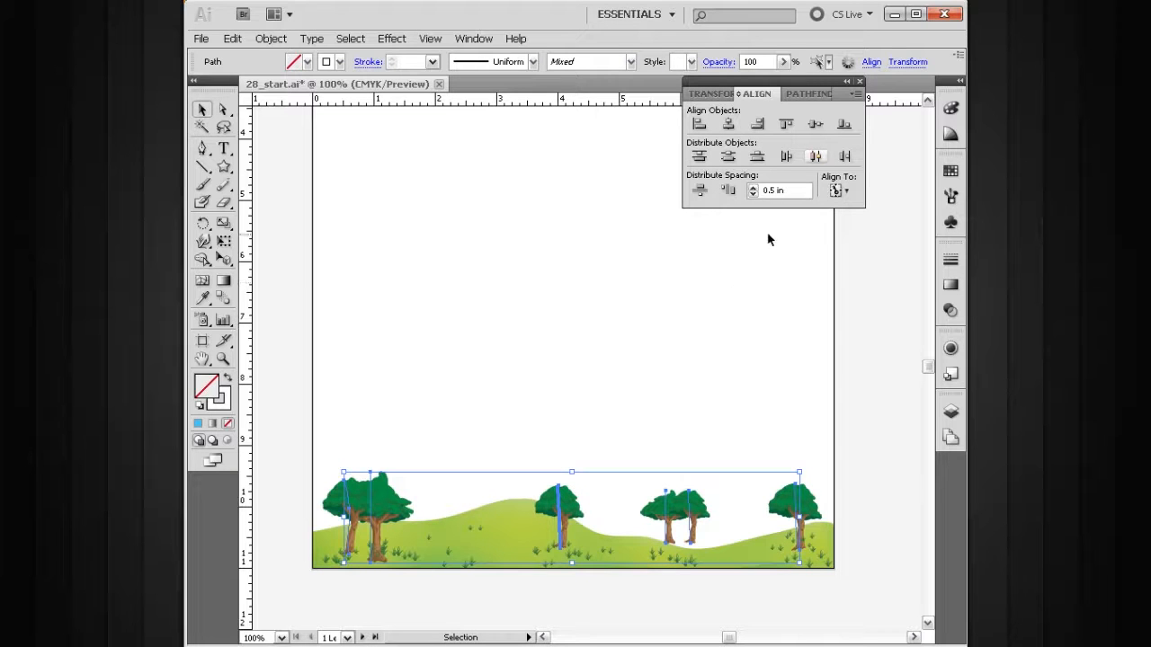
pyautogui.click(816, 157)
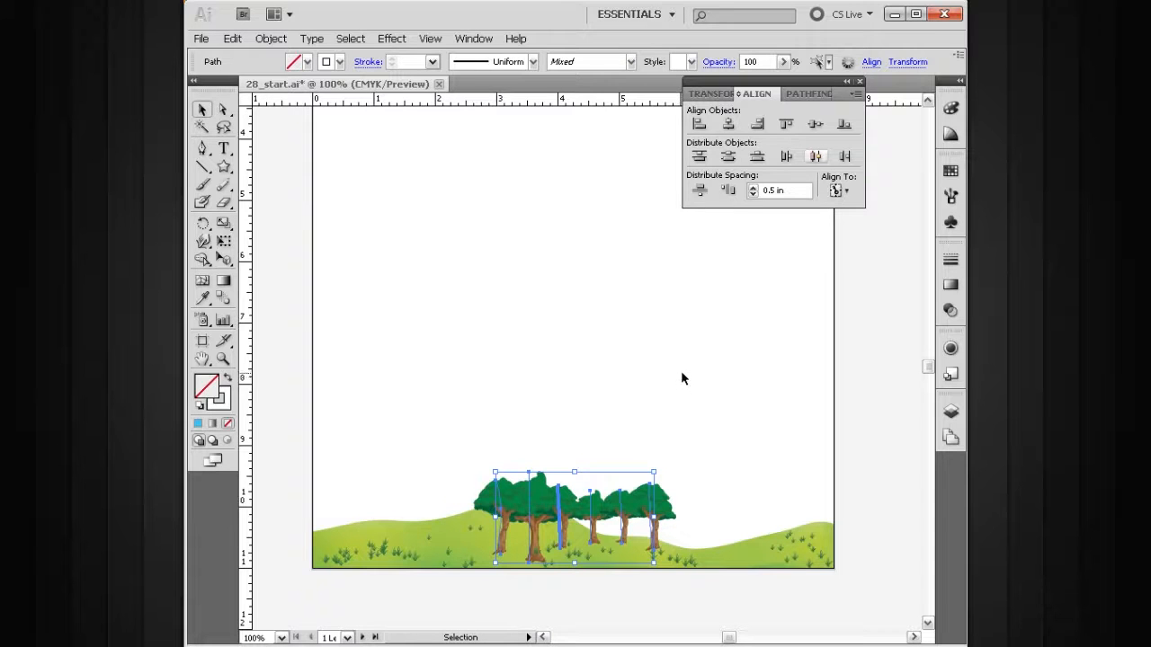
# - Turn on Use Preview Bounds and distribute the trees' horizontal spacing at 0.5 in, with the third tree from the left as key object
pyautogui.click(857, 94)
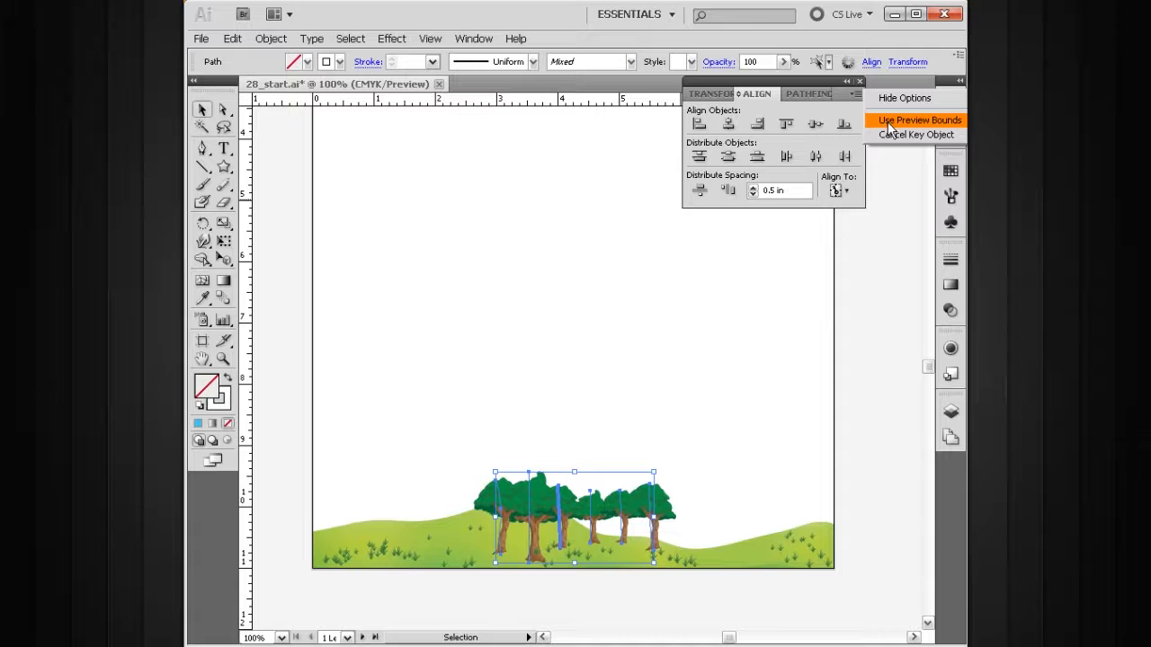
pyautogui.click(888, 124)
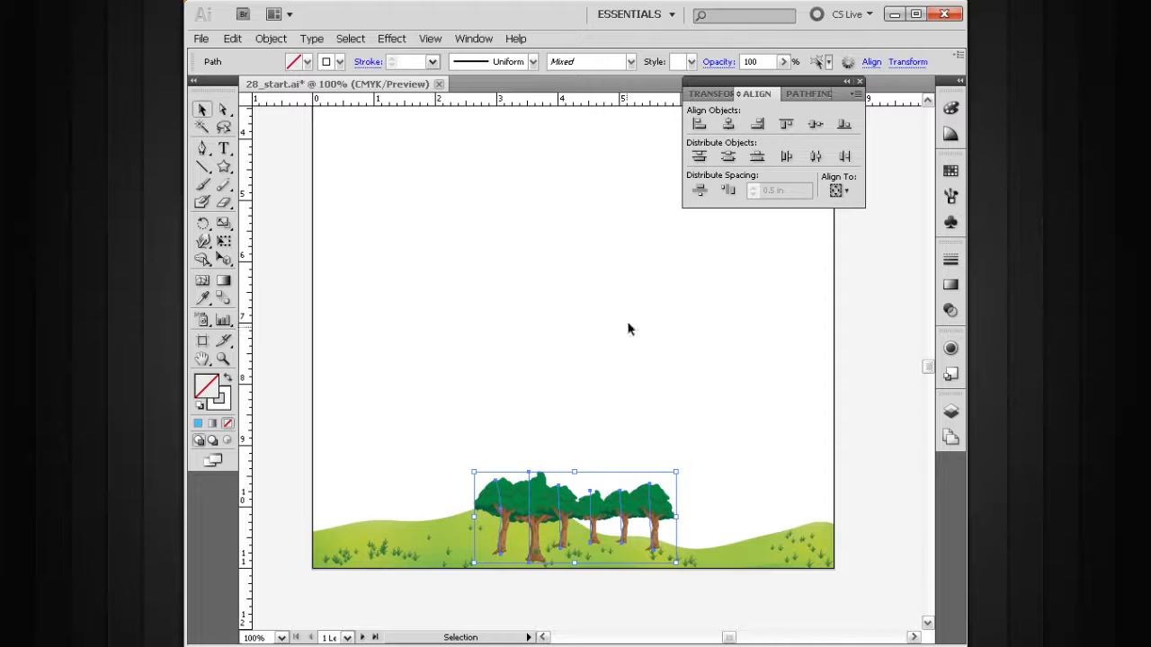
pyautogui.click(839, 191)
pyautogui.click(845, 223)
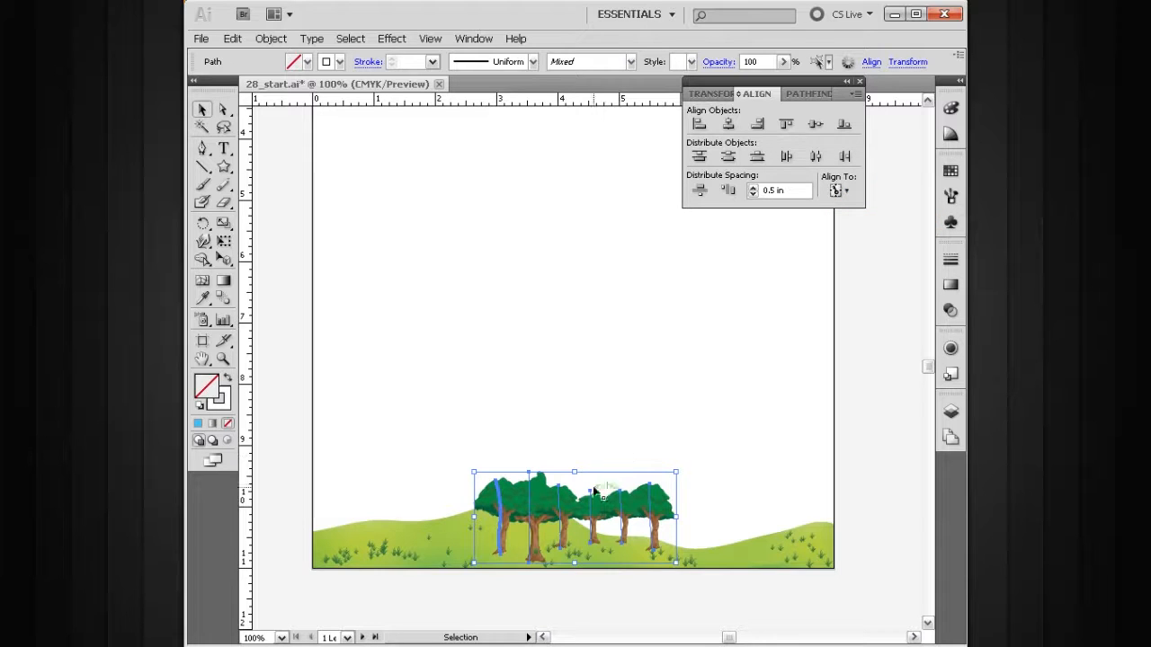
pyautogui.click(562, 526)
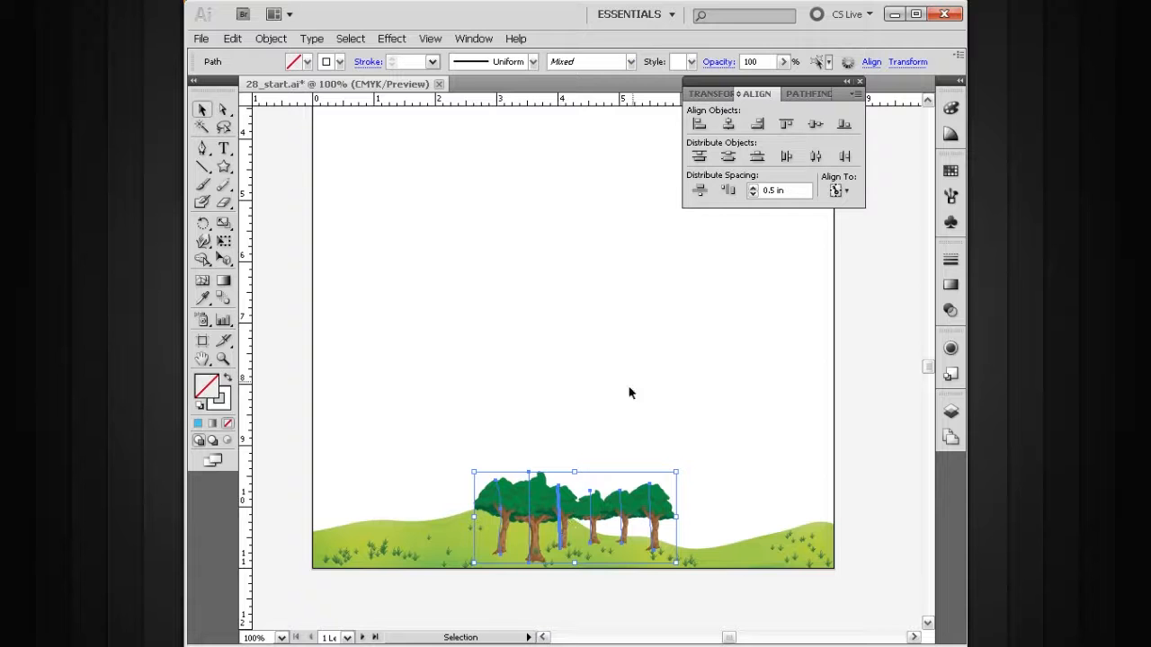
pyautogui.click(728, 191)
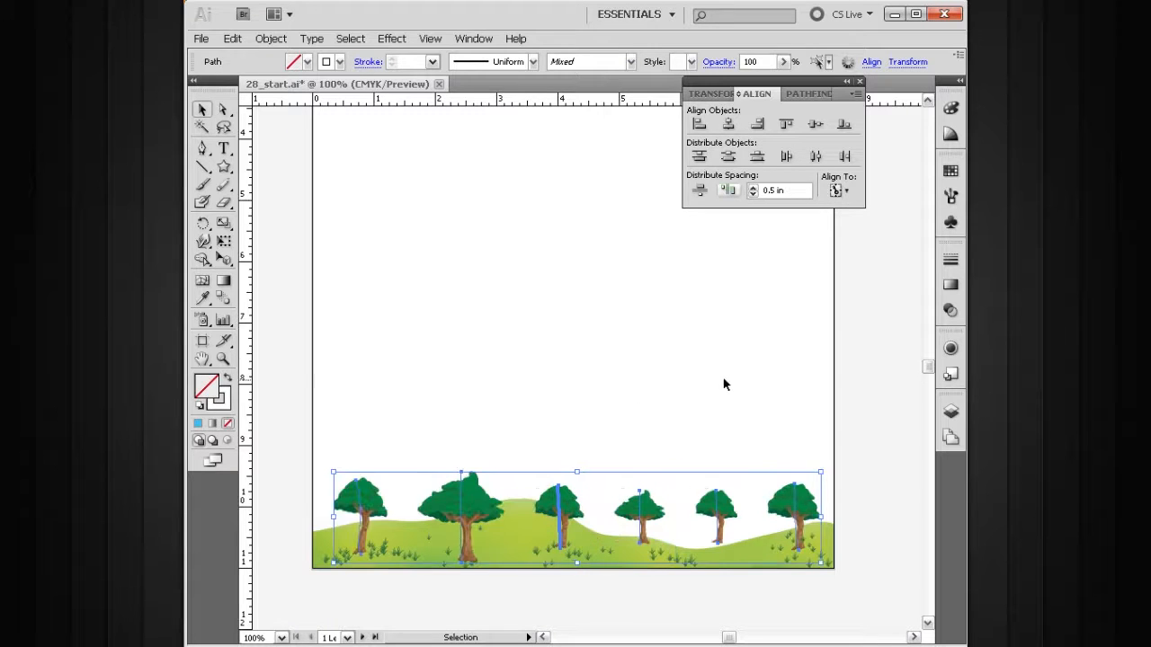